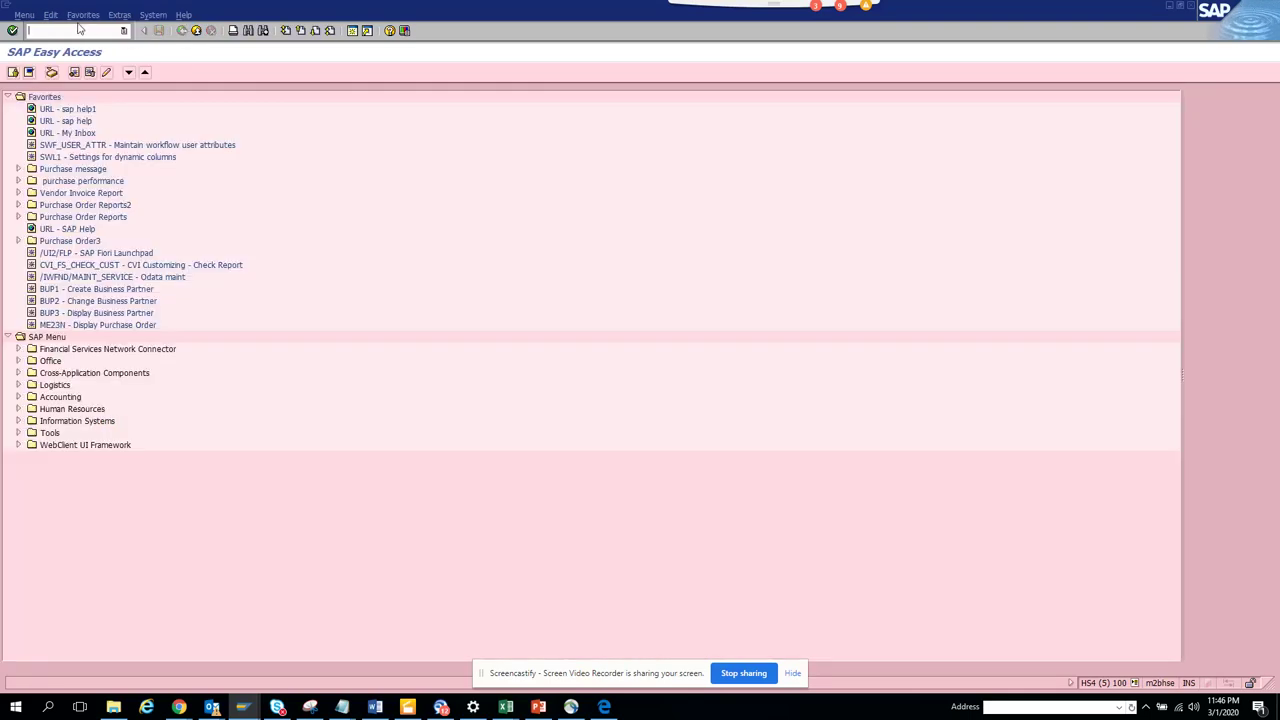
Run FBL5N for company code 1010 with the Customer account field cleared, listing all open items.
click(794, 673)
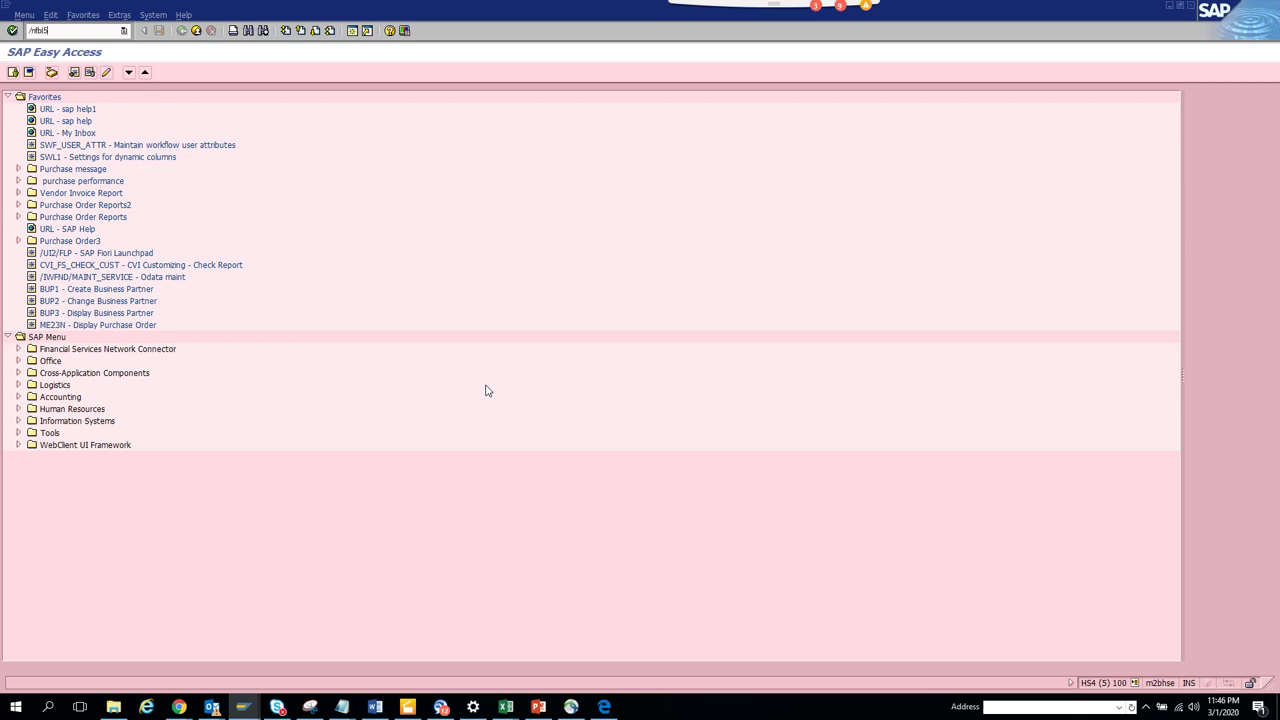
key(Return)
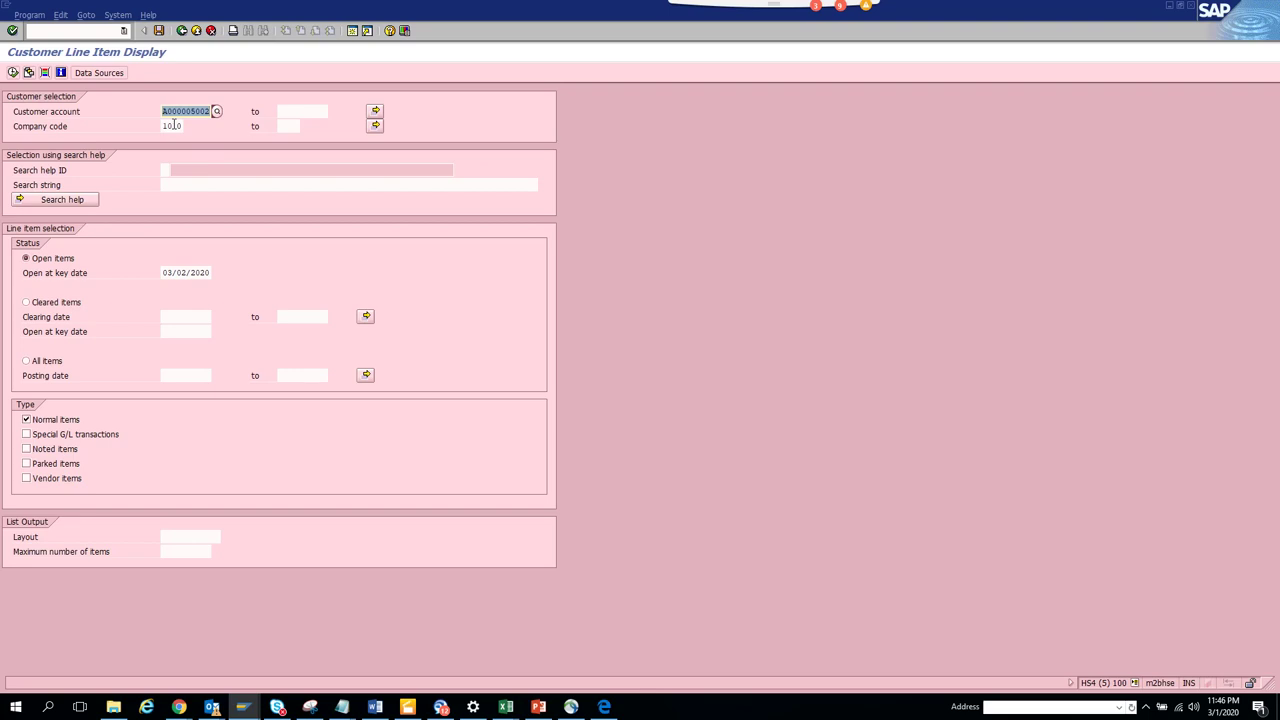
key(BackSpace)
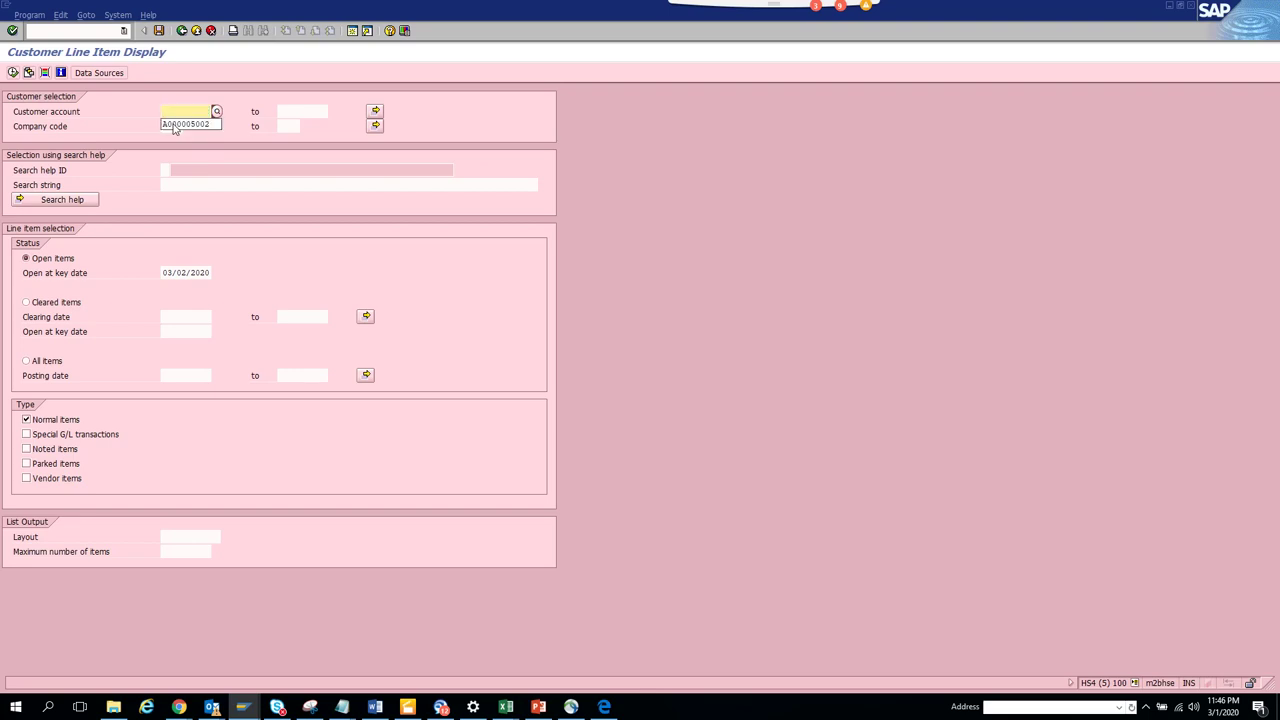
click(14, 72)
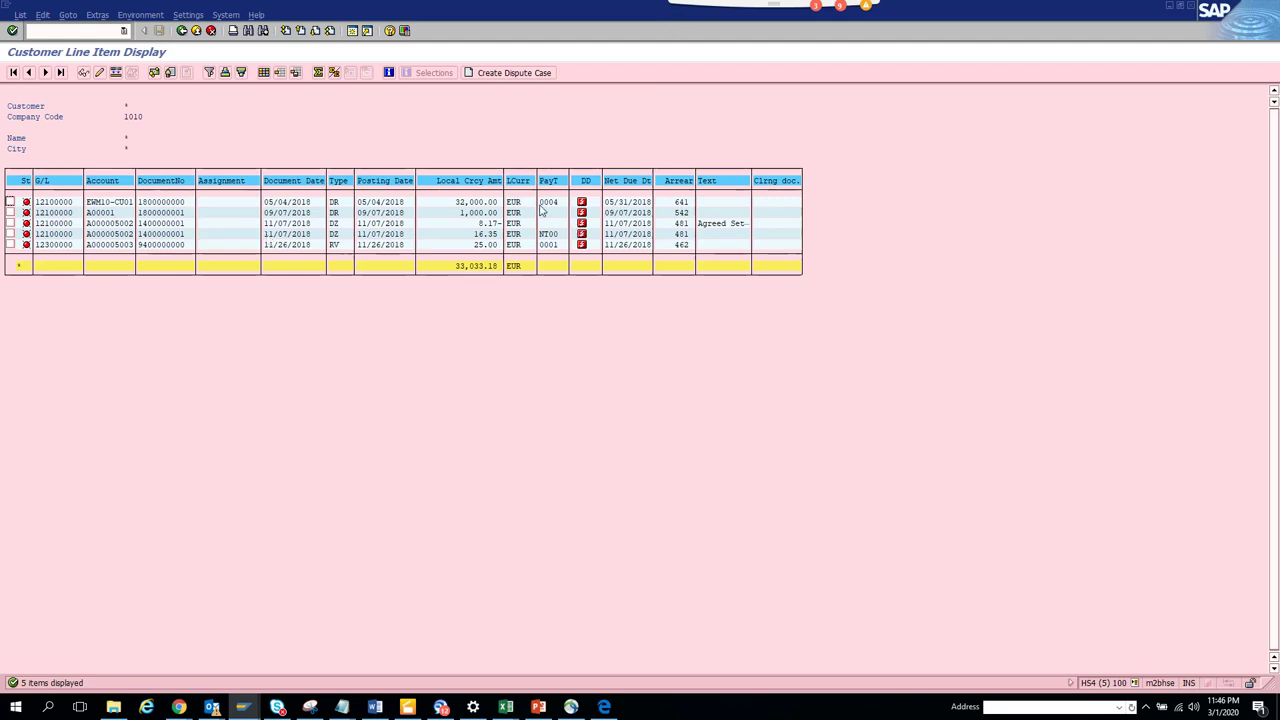
Select all five line items with Edit > Select All, then open and cancel Mass Change.
click(20, 15)
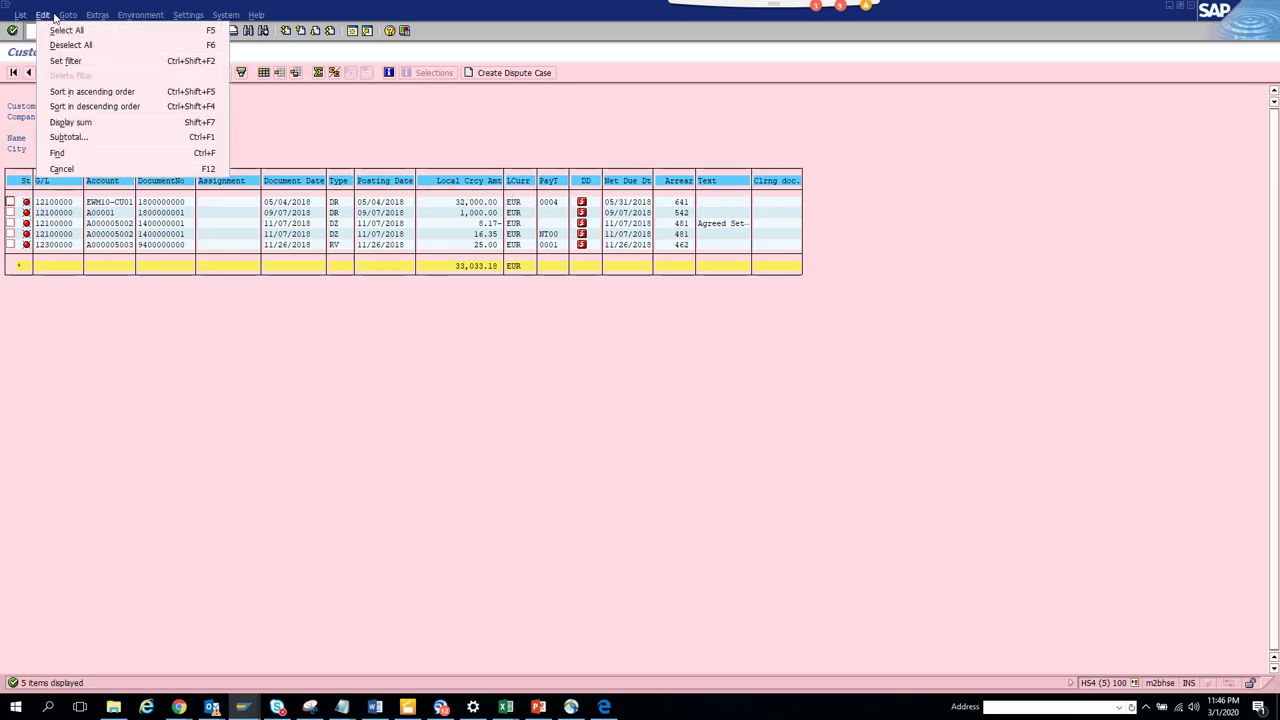
click(54, 17)
click(52, 18)
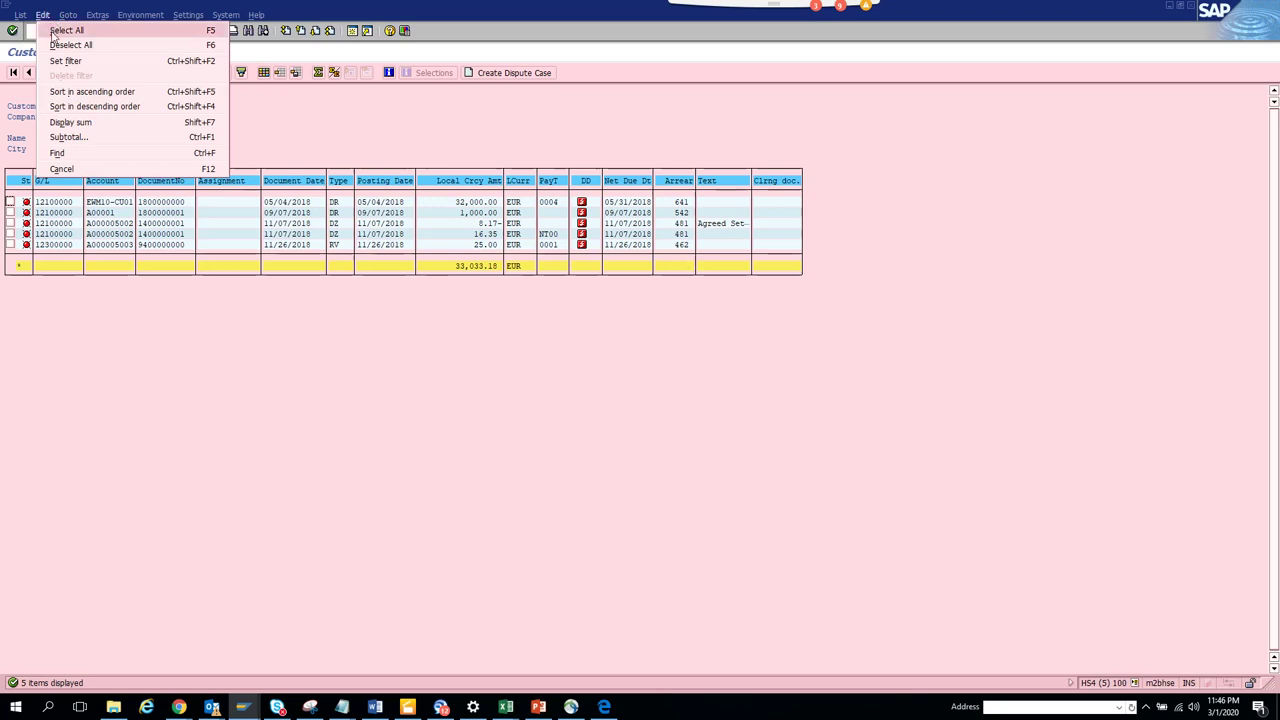
click(60, 30)
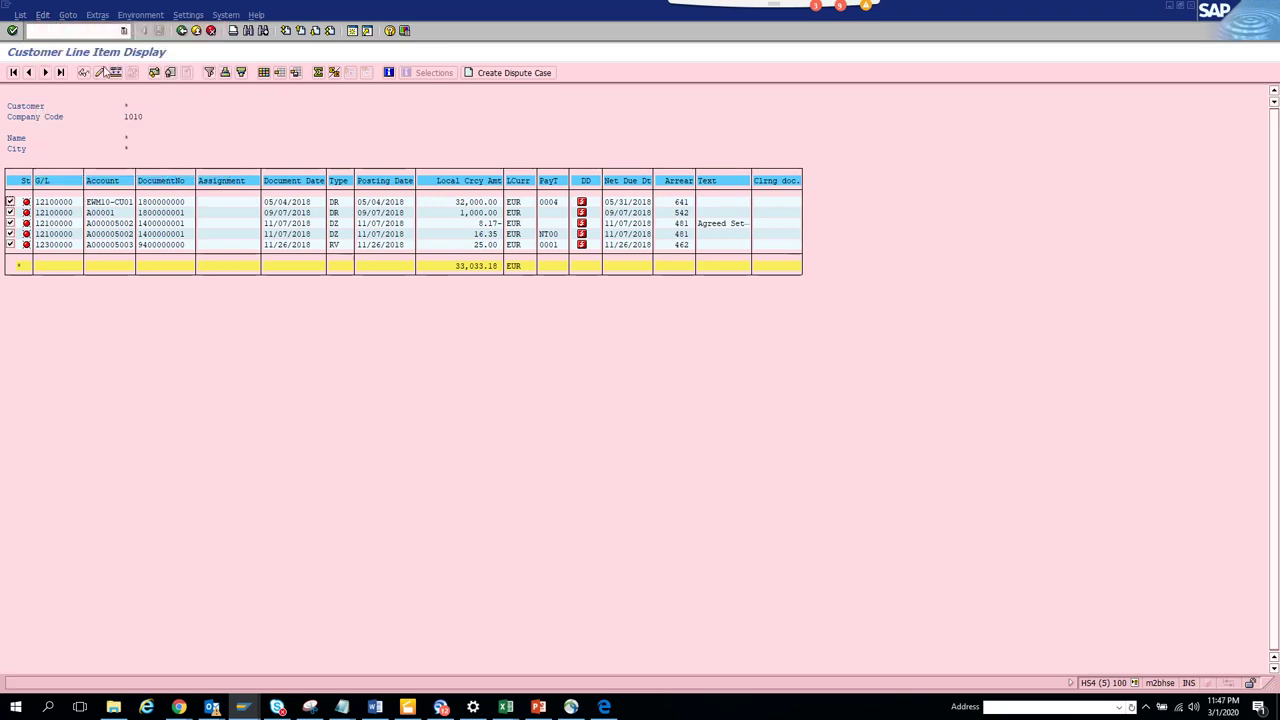
click(118, 73)
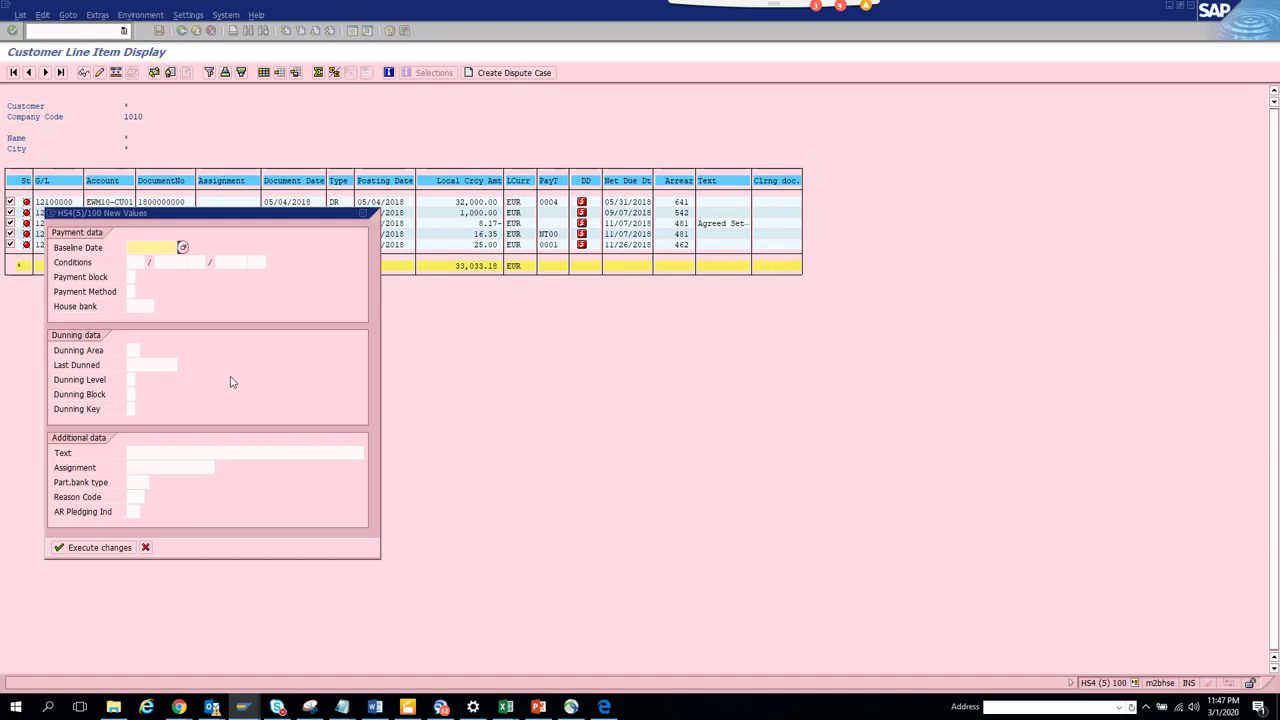
click(145, 548)
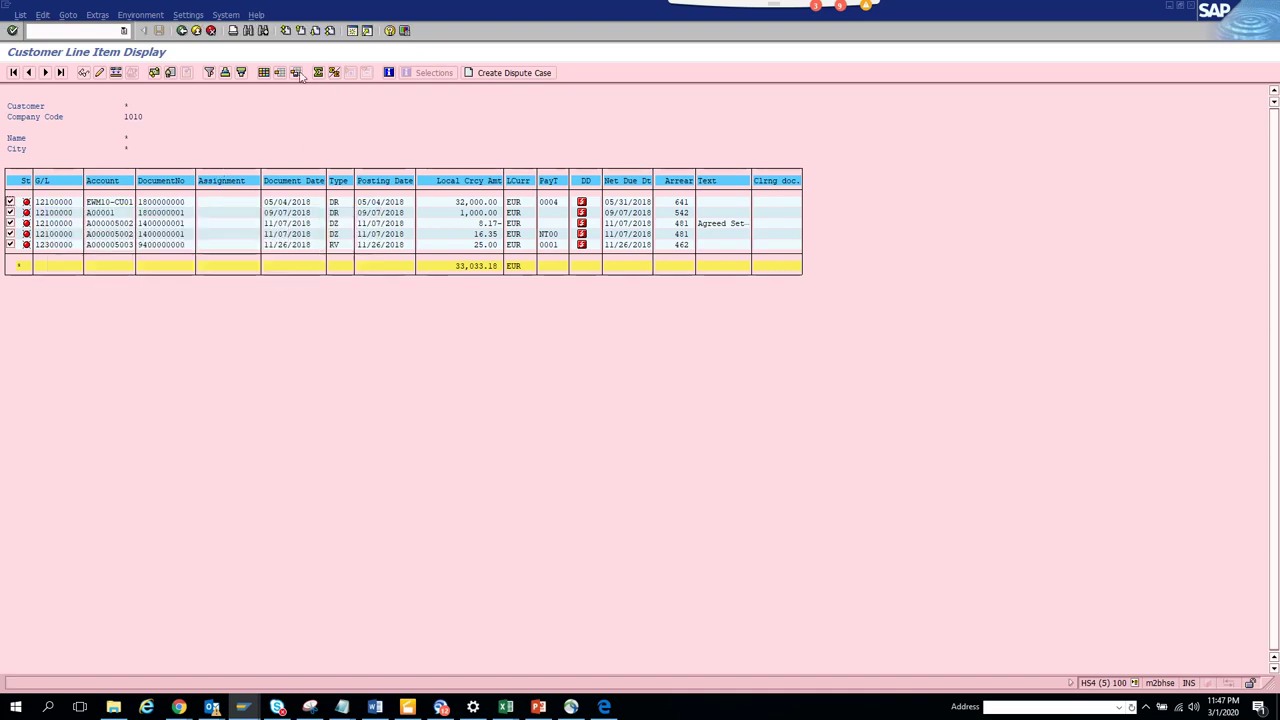
Find Payment Method among the hidden fields via search 'metho' and add it as the last column.
click(264, 74)
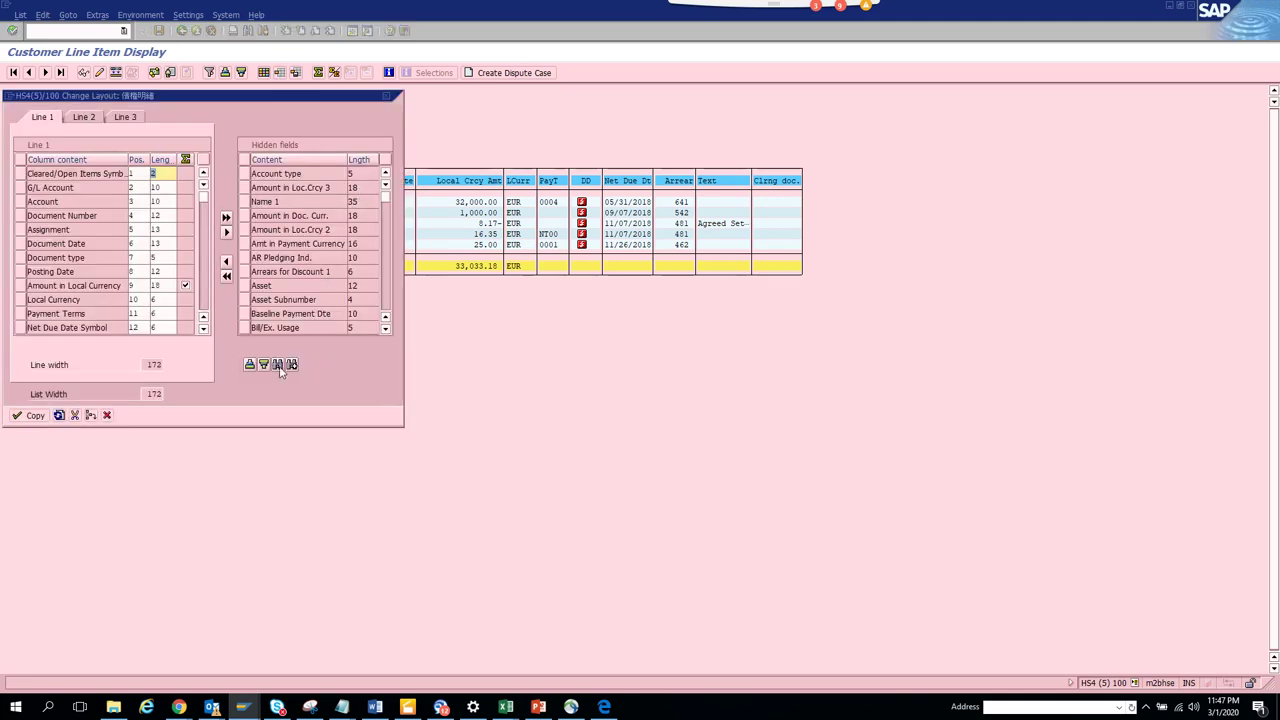
click(278, 364)
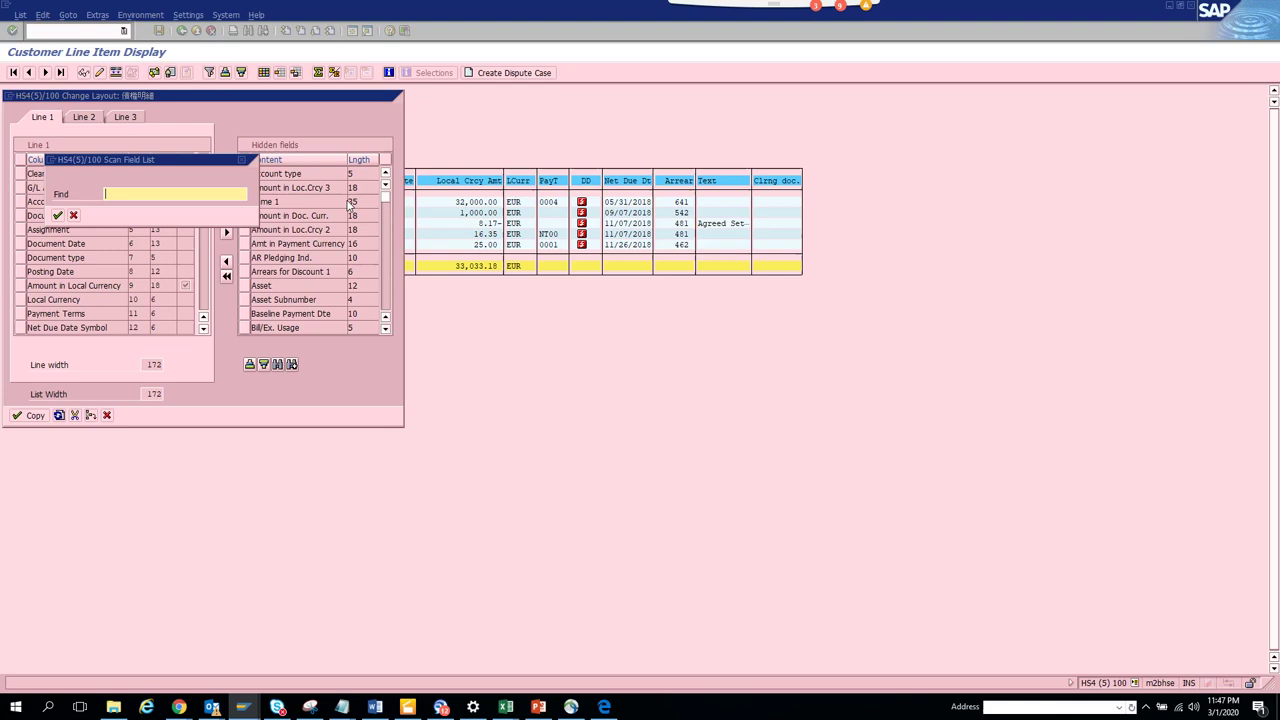
text(m)
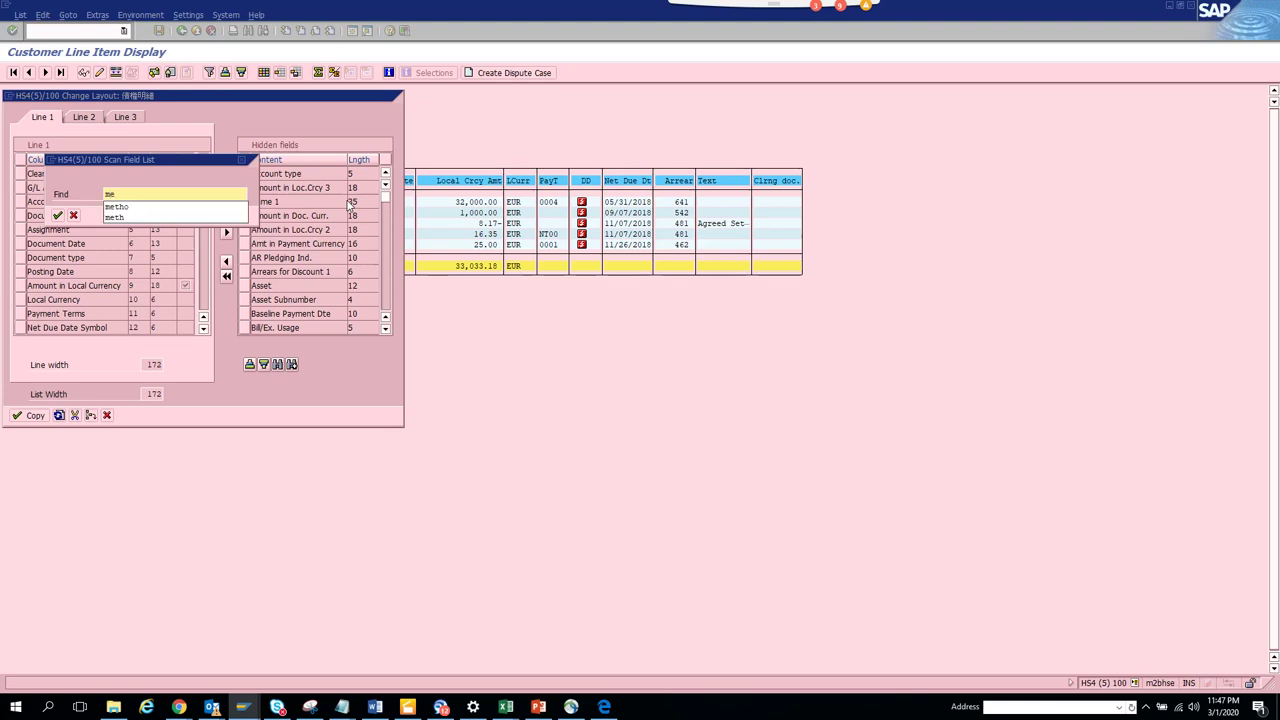
text(e)
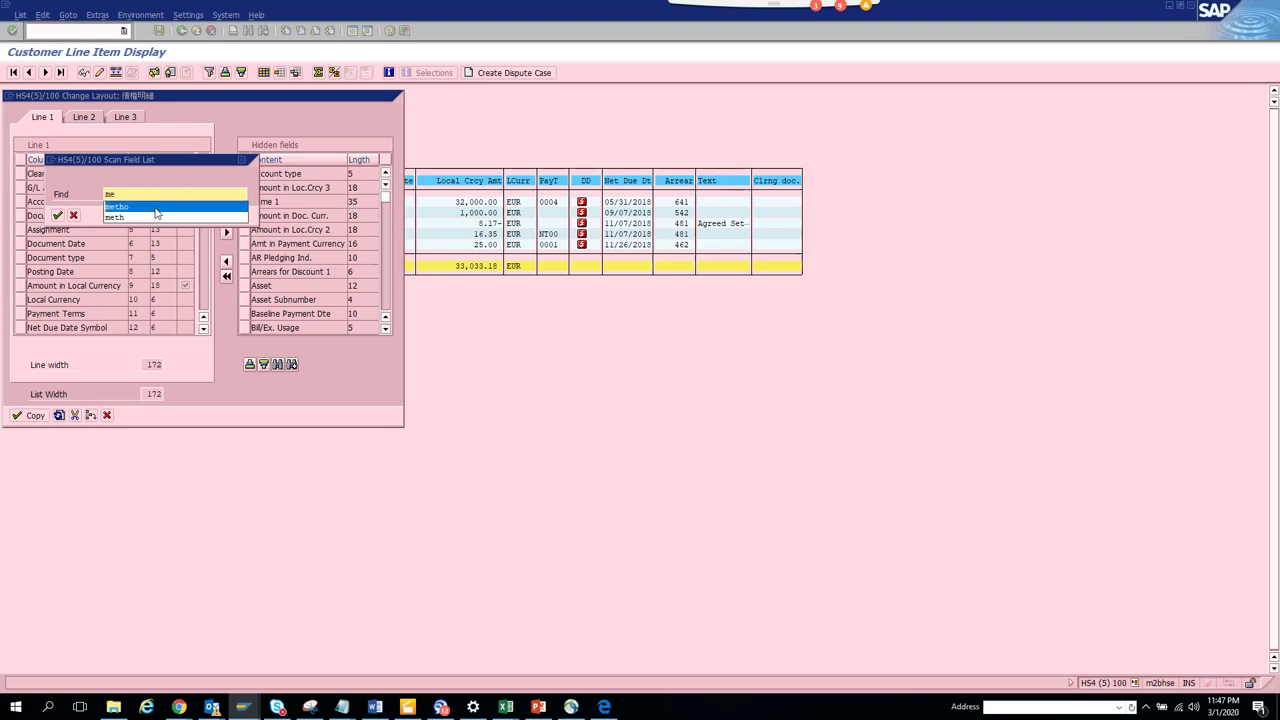
click(156, 206)
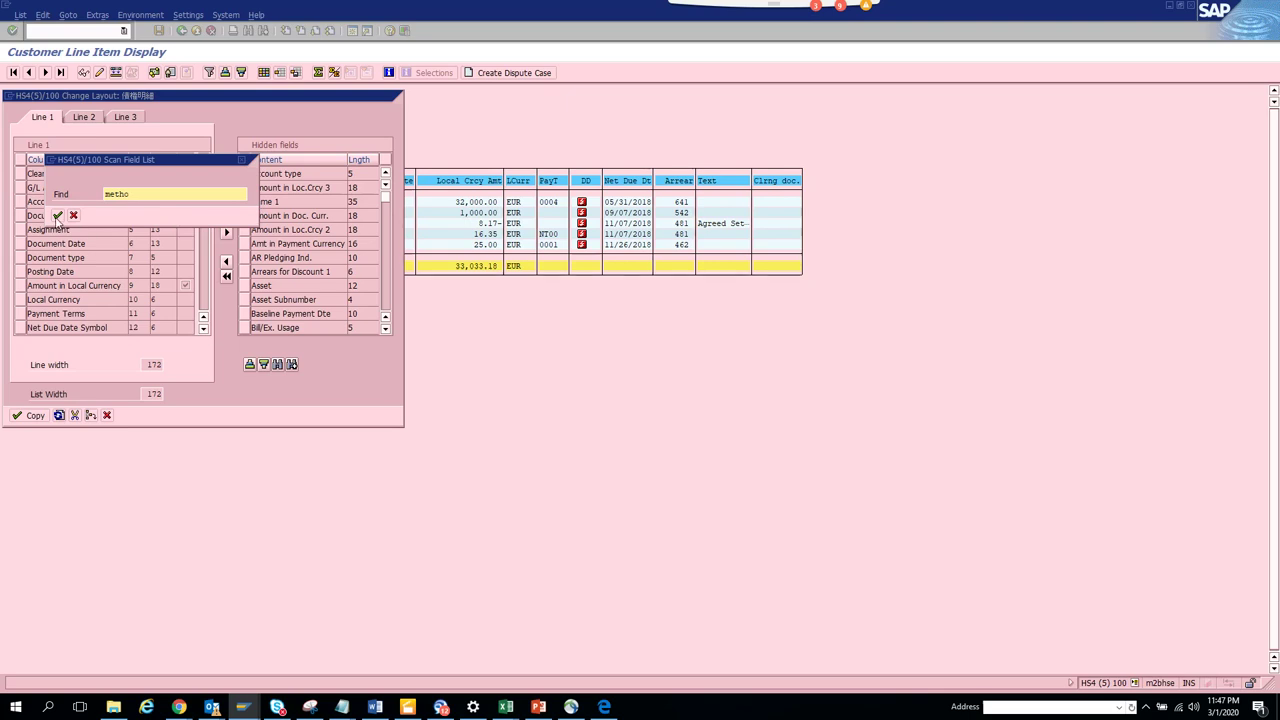
key(Return)
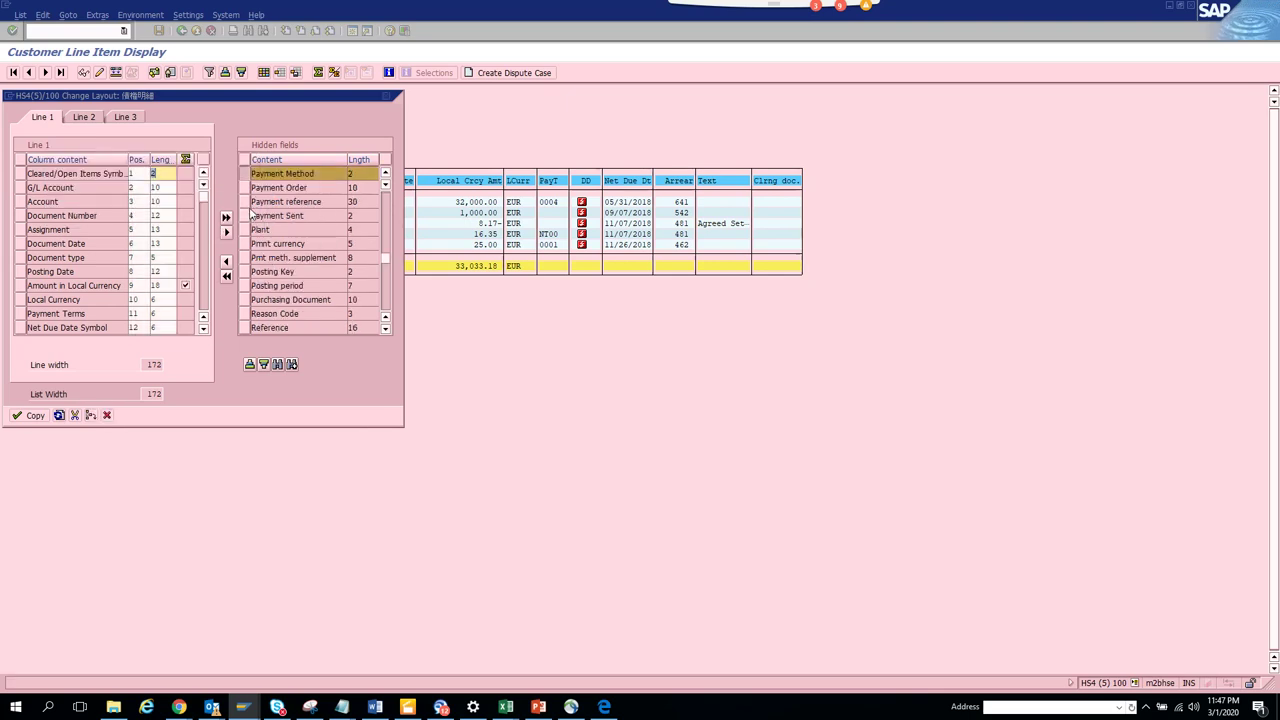
click(226, 262)
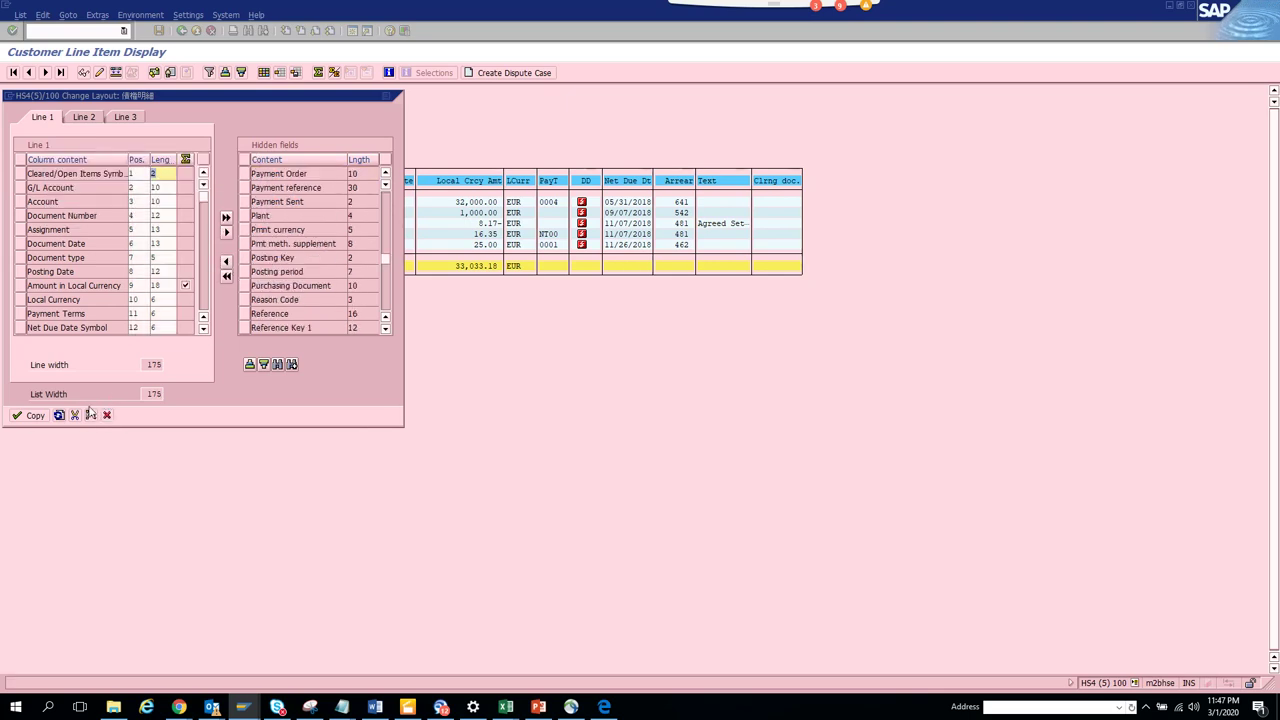
click(31, 417)
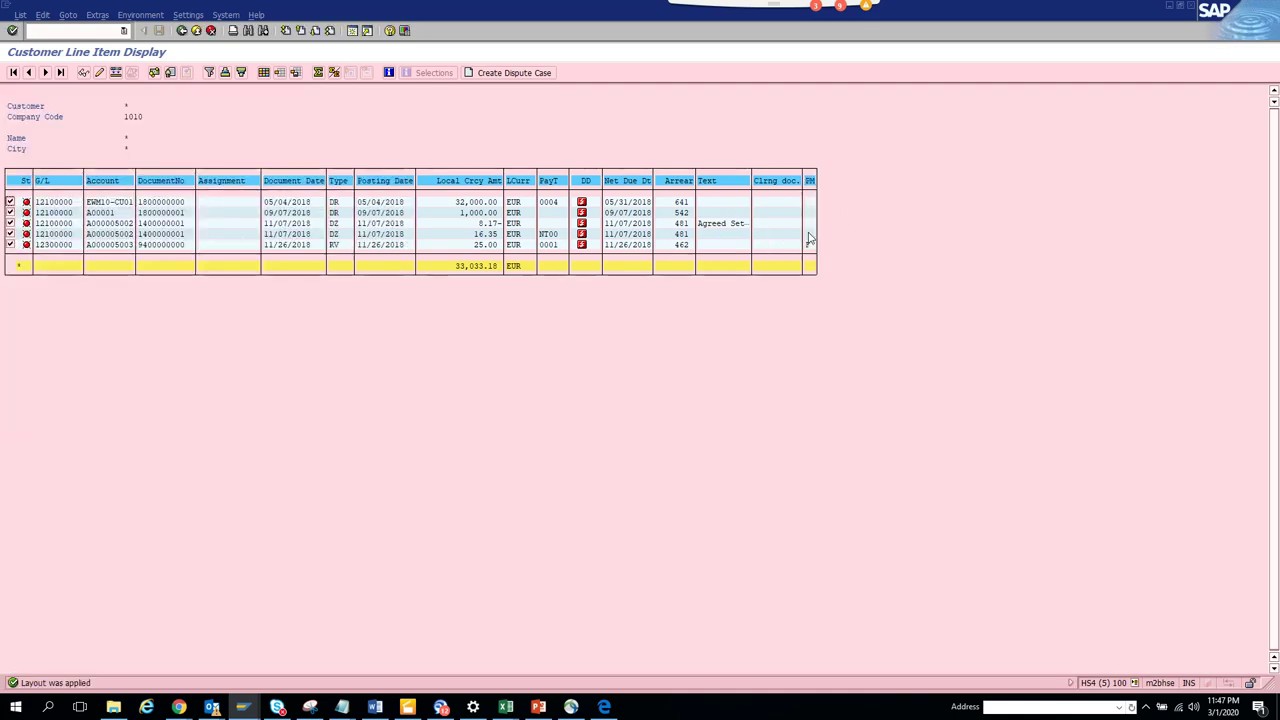
Prepare a mass change setting Payment Method E and Text 'test customer' on the selected items.
click(117, 76)
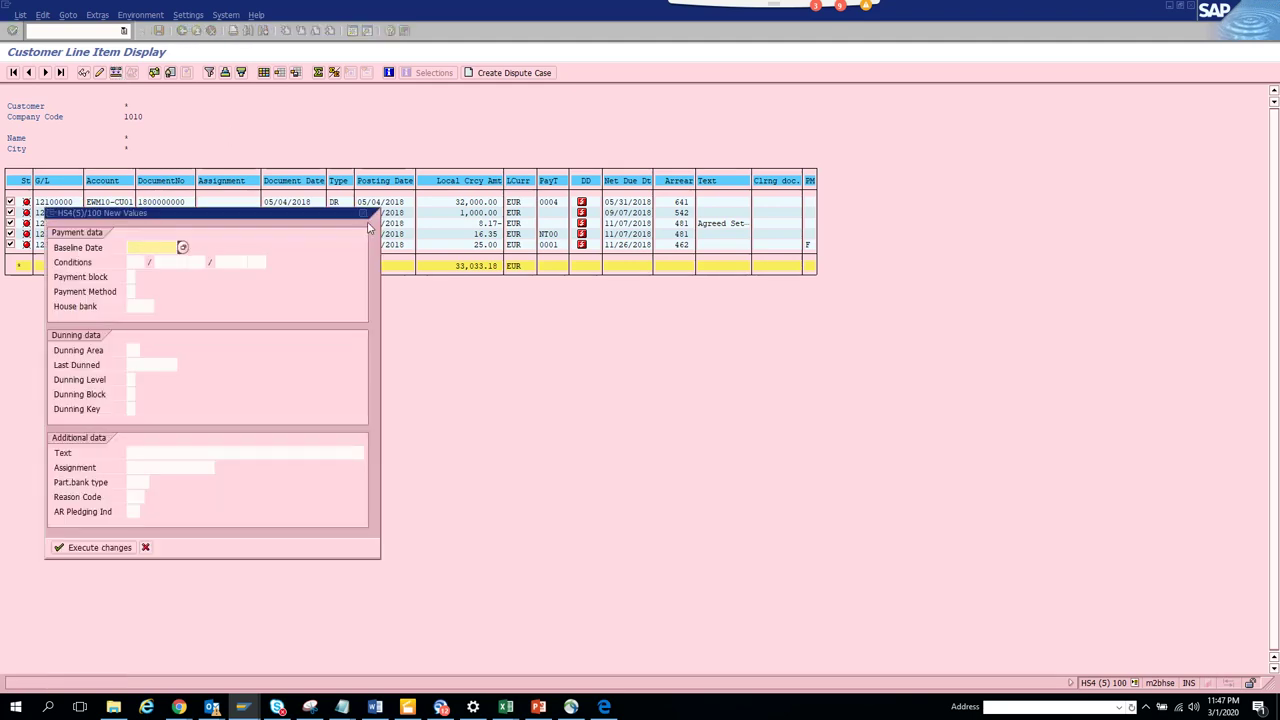
click(362, 214)
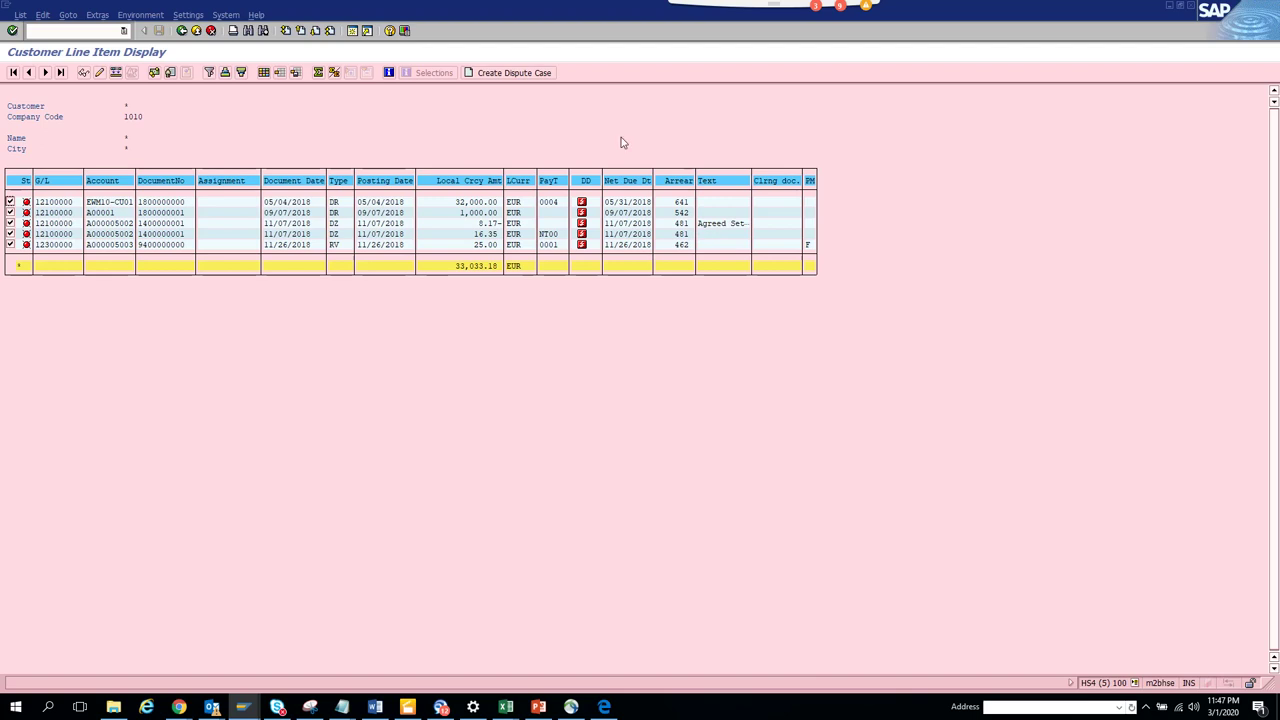
click(115, 73)
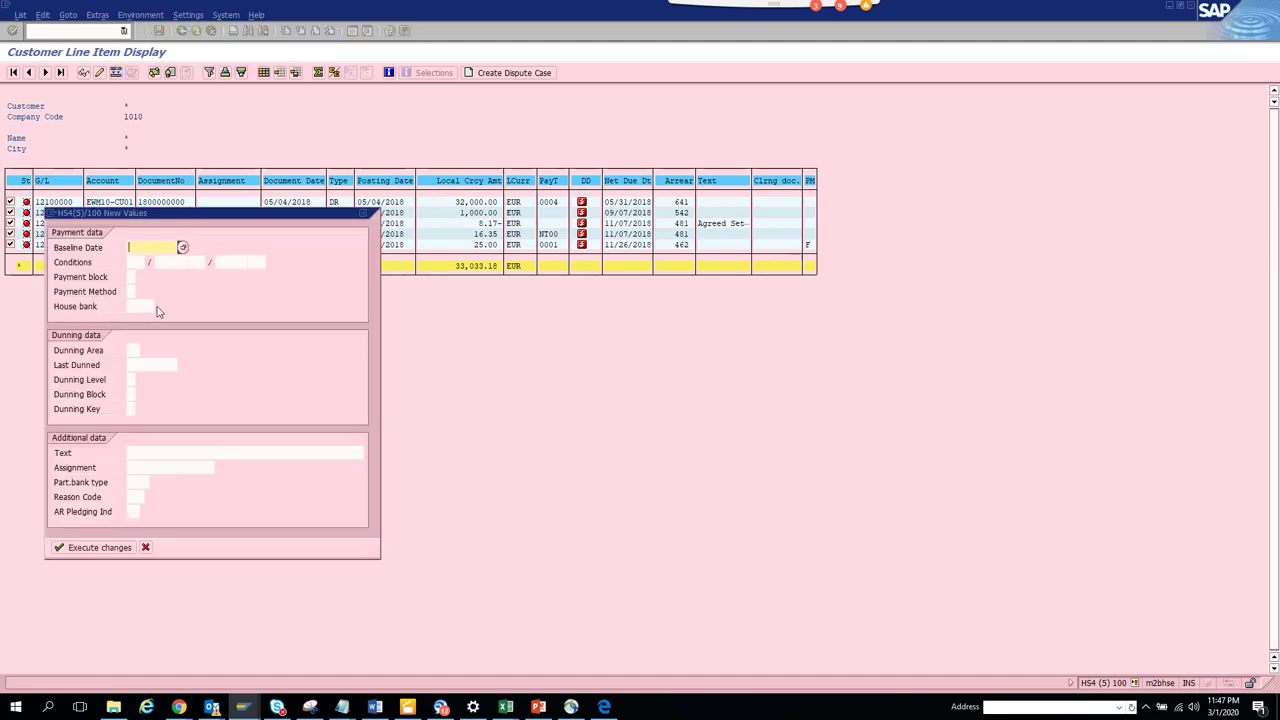
click(131, 292)
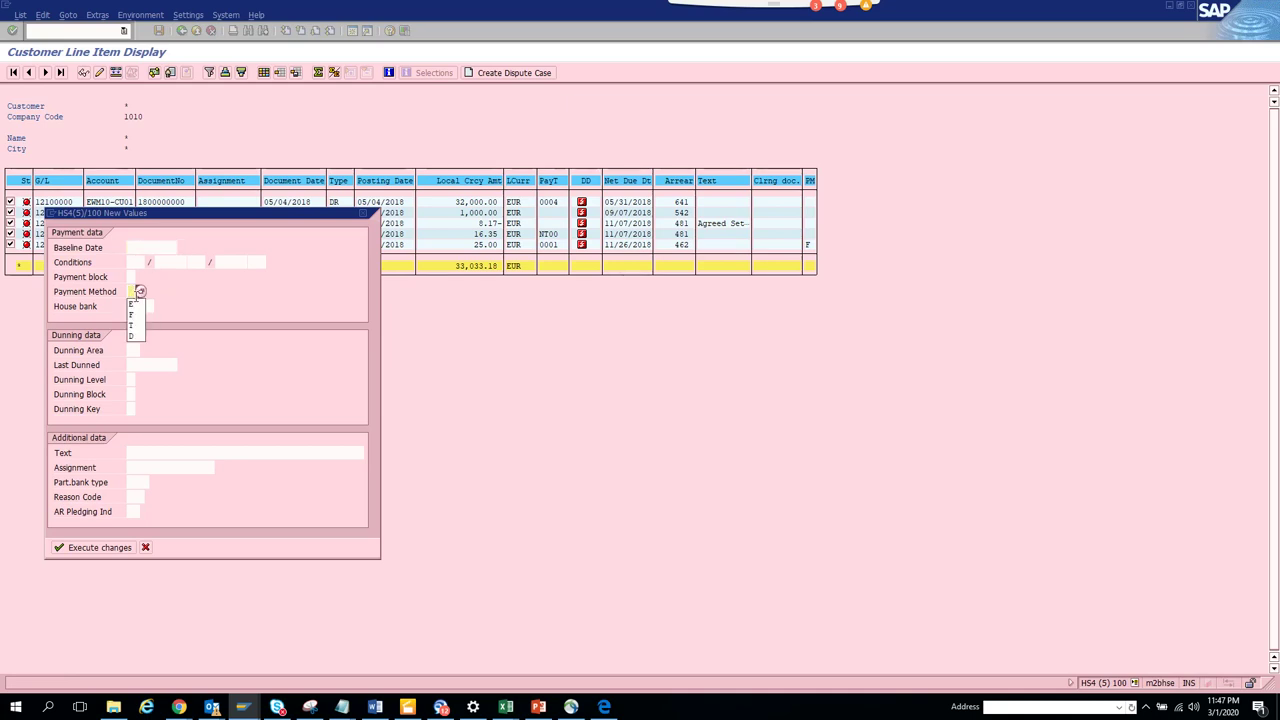
click(134, 304)
click(144, 452)
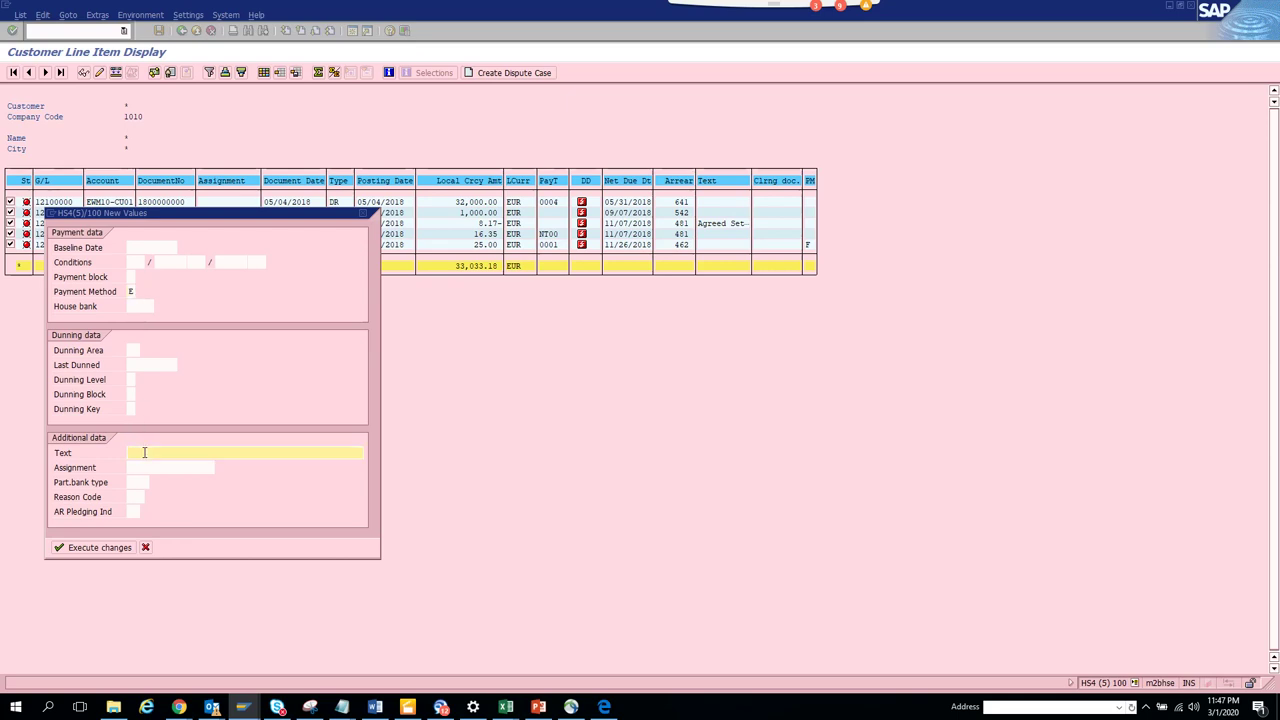
text(test customer)
Execute the mass change and refresh the list so all five items show 'test customer'.
click(115, 553)
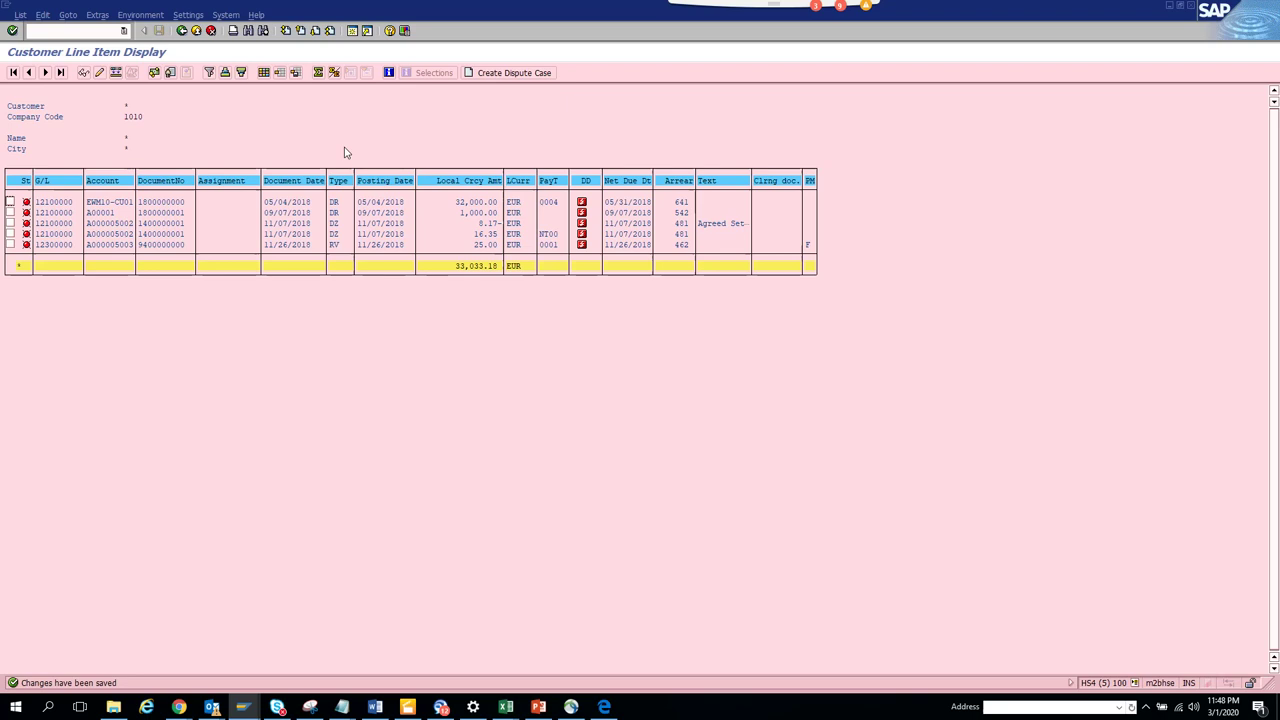
click(24, 16)
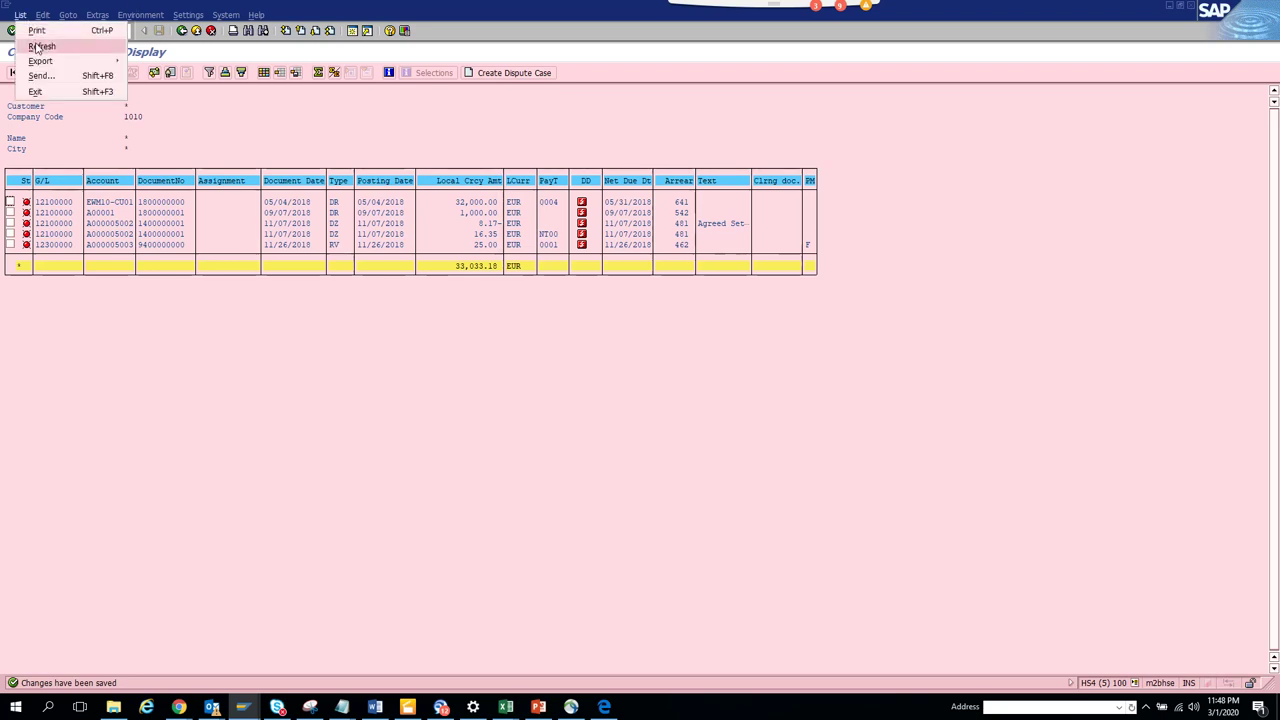
click(37, 47)
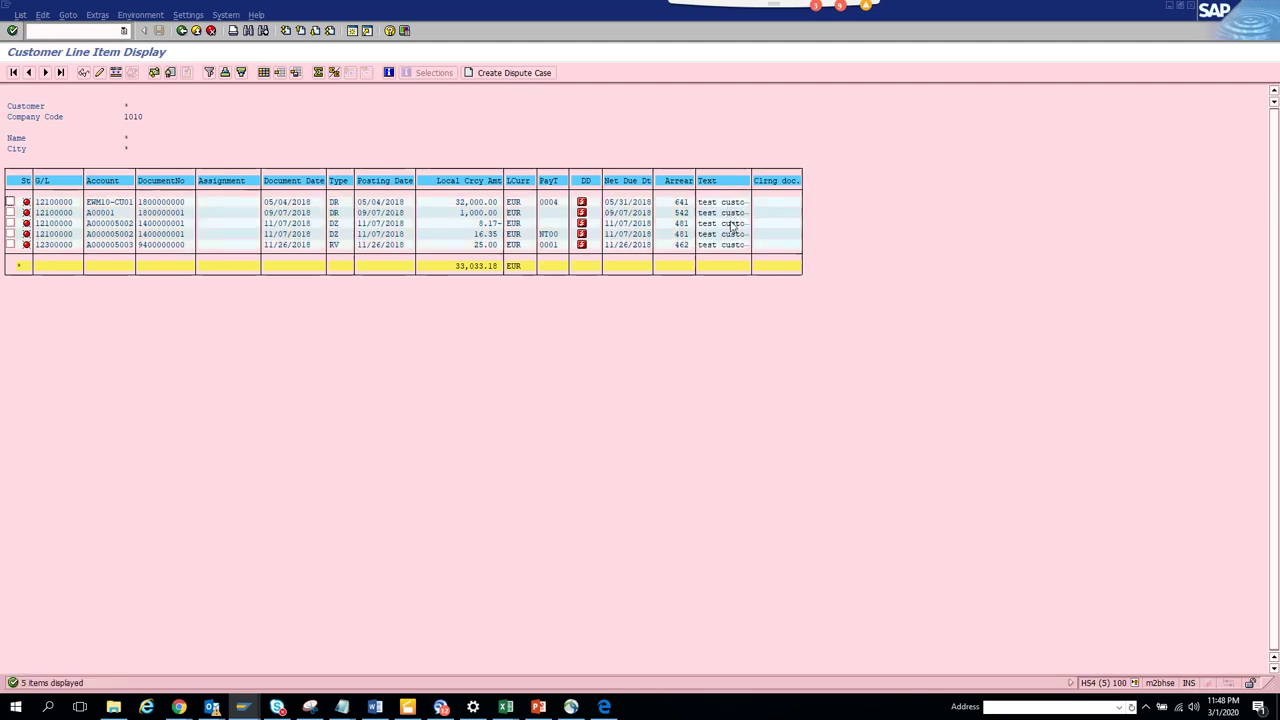
Search the hidden fields for 'met' and move Payment Method into the displayed columns.
click(263, 72)
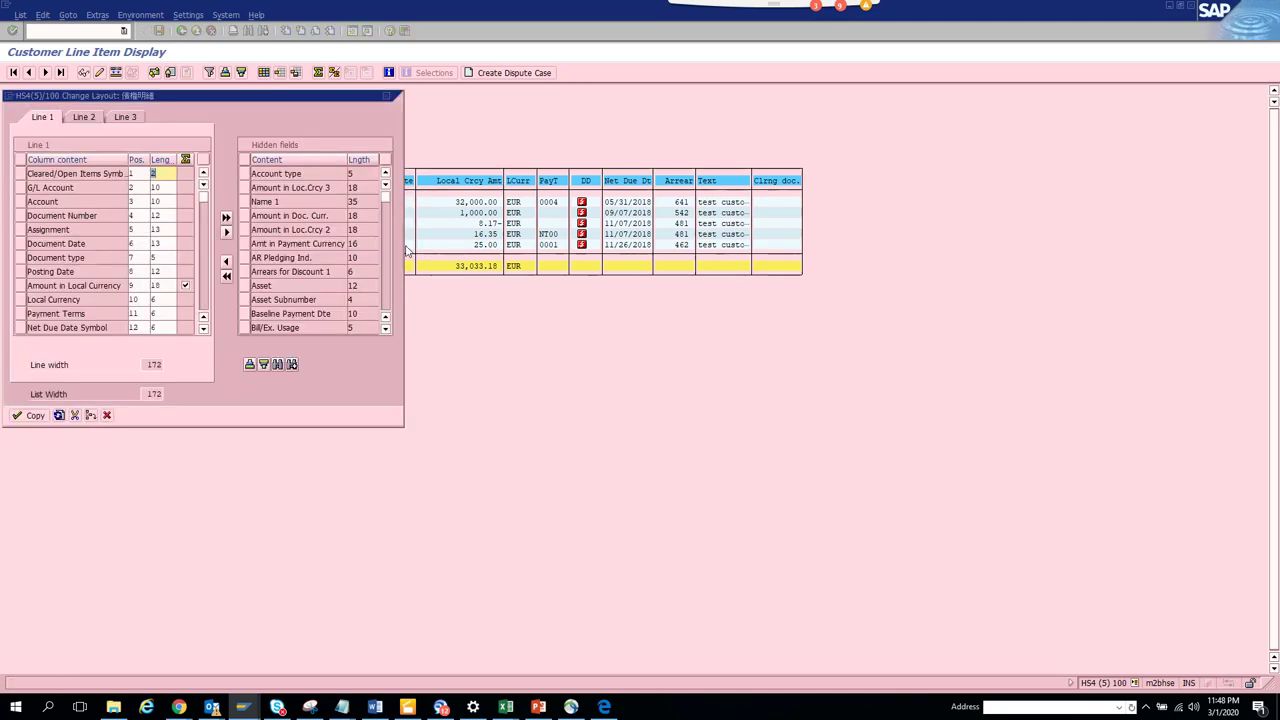
click(277, 364)
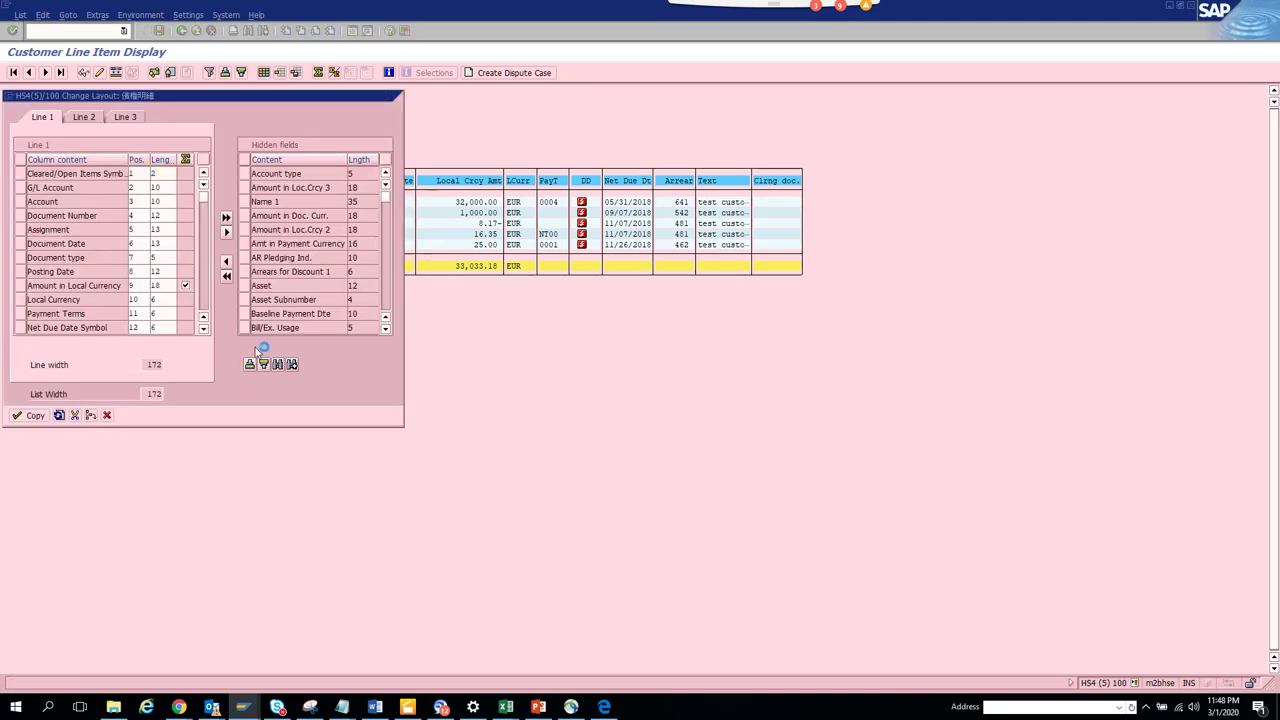
text(meth)
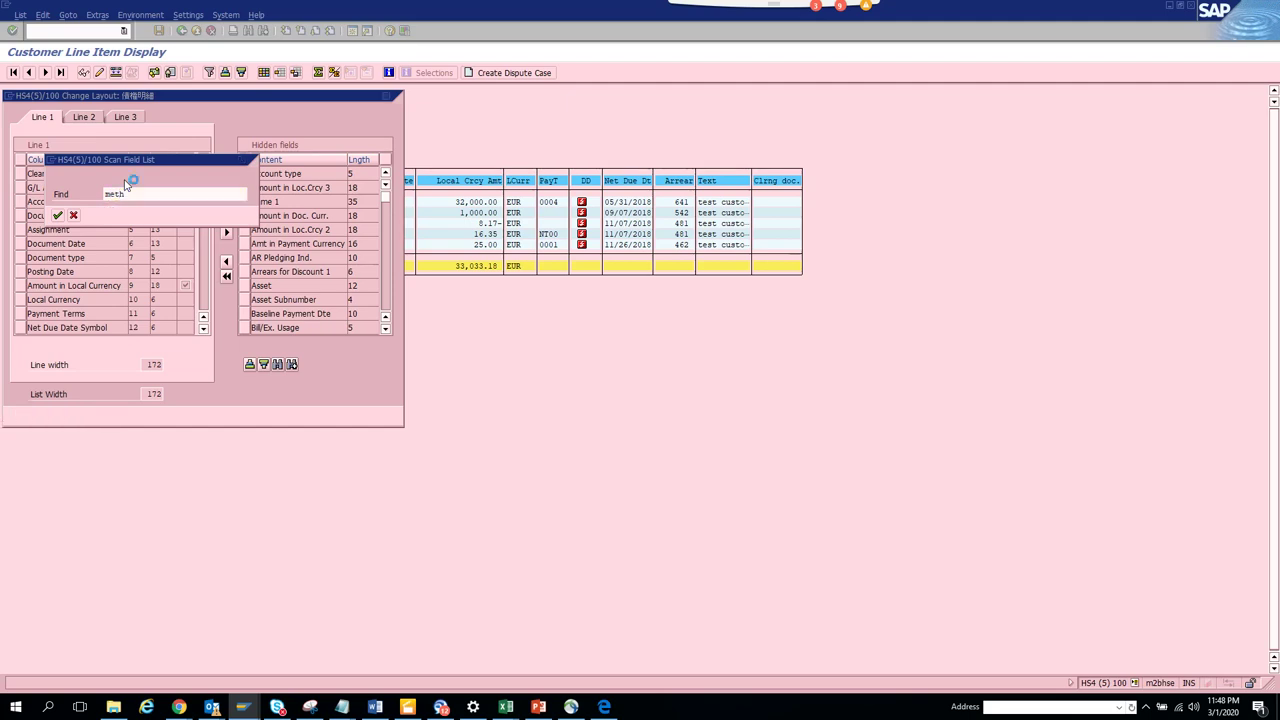
key(Return)
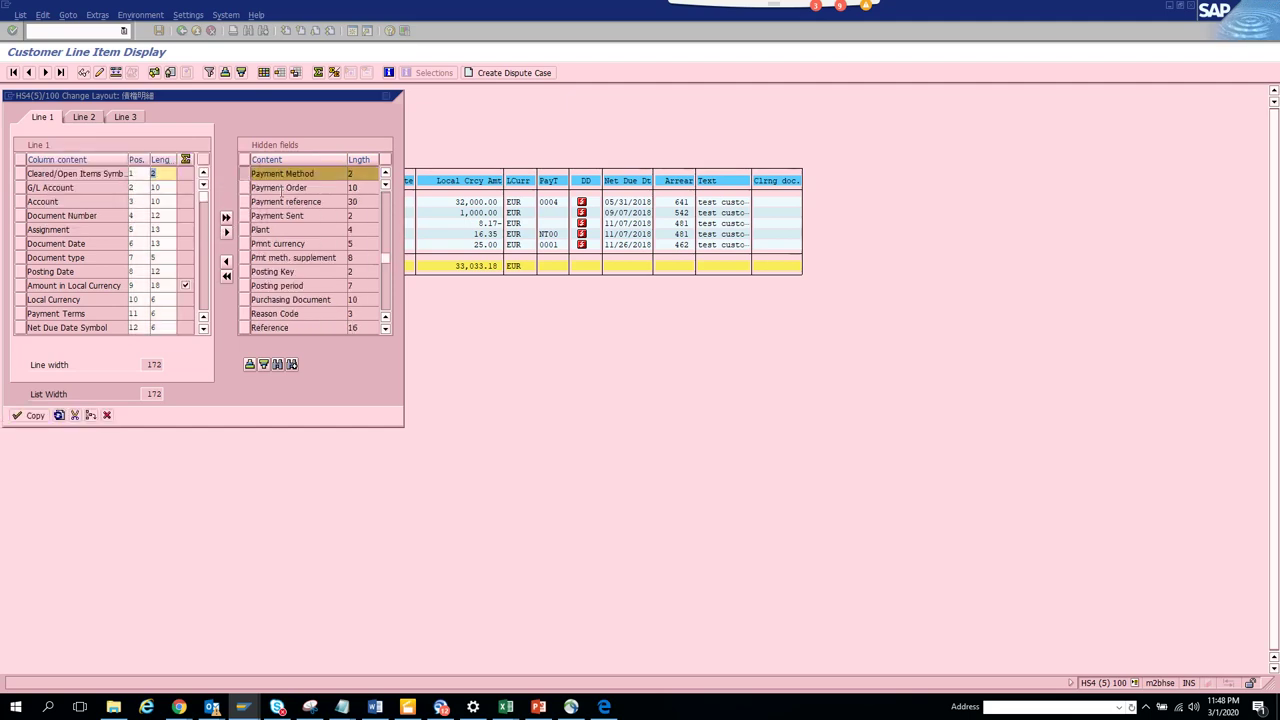
click(226, 262)
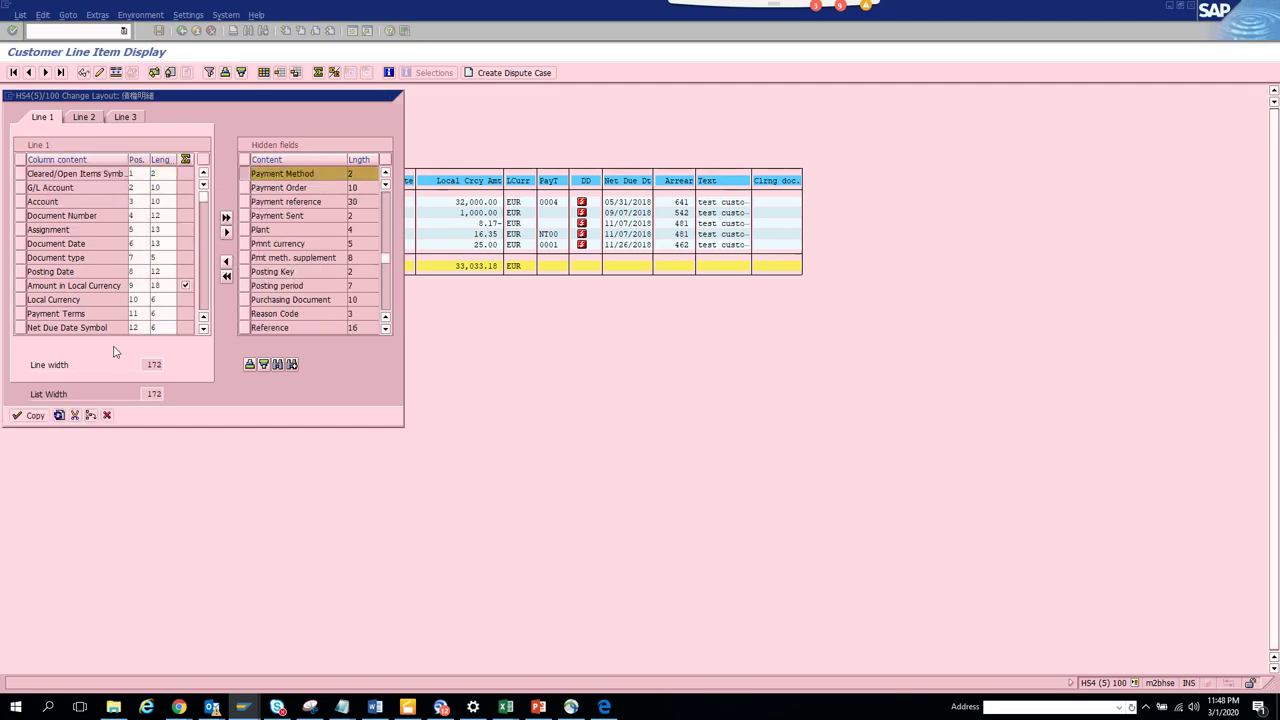
click(33, 416)
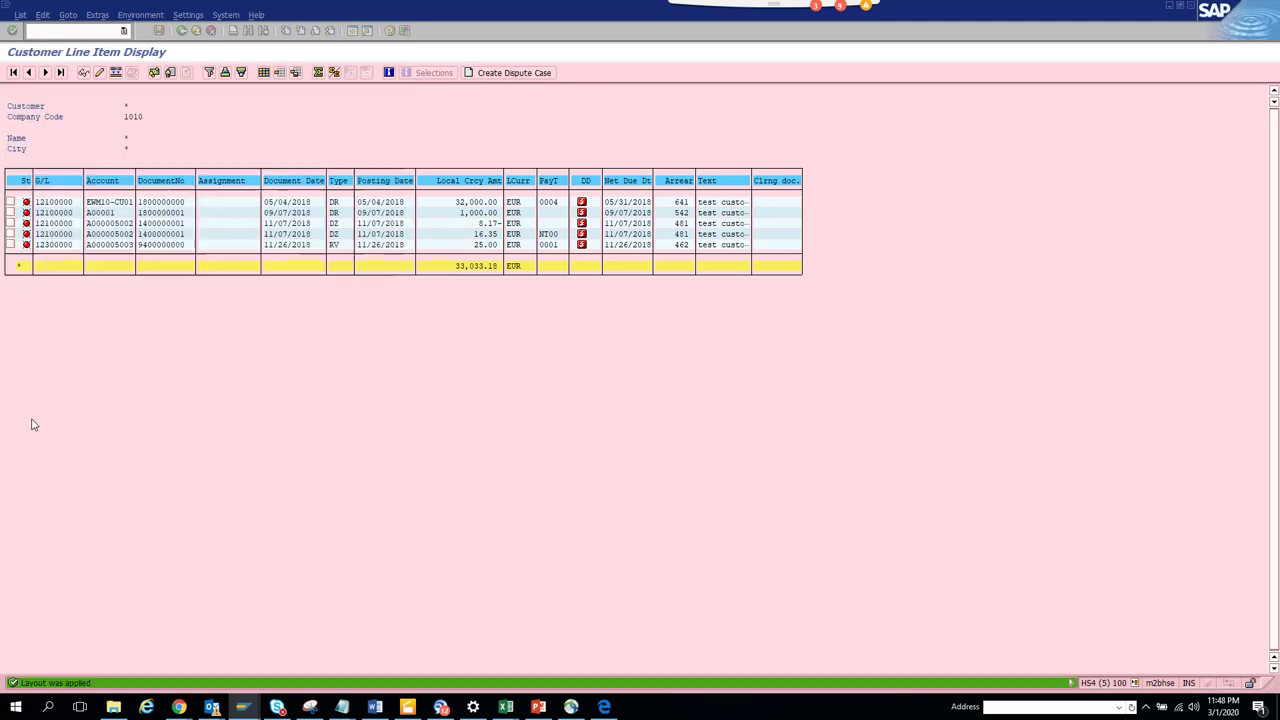
Save the layout as ZTEST, marking it user-specific after the naming error.
click(295, 72)
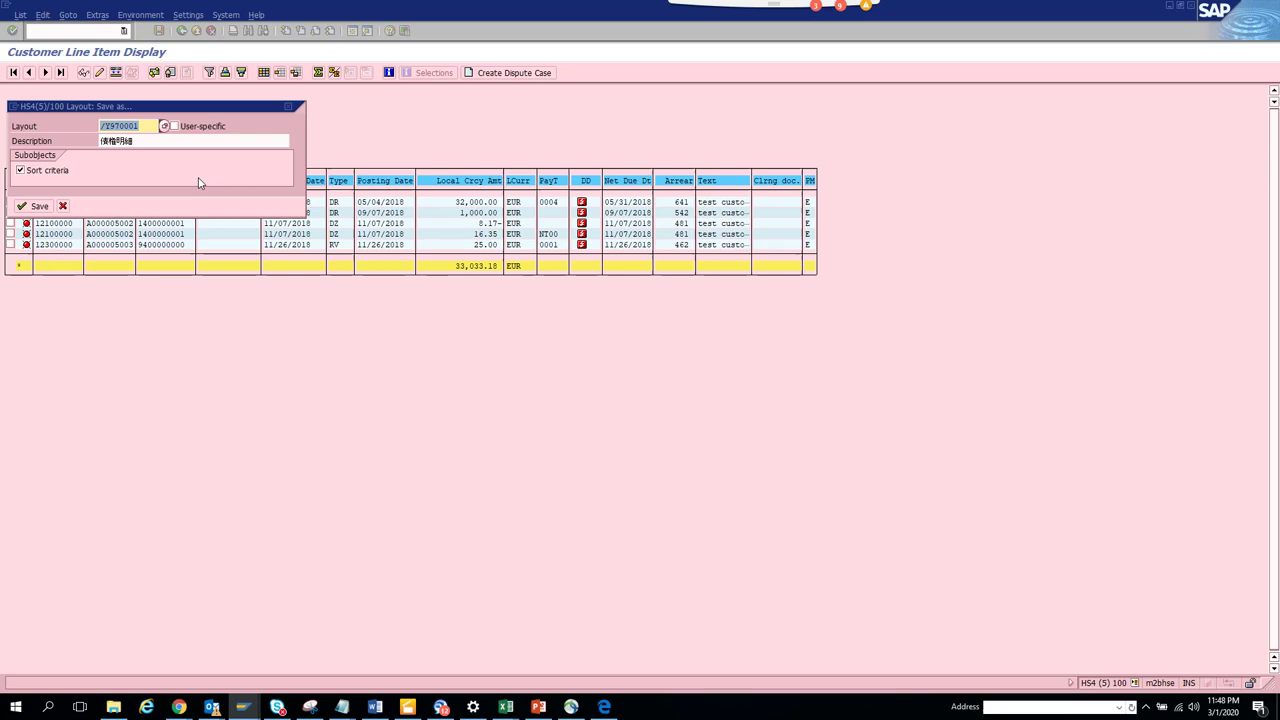
text(t)
key(BackSpace)
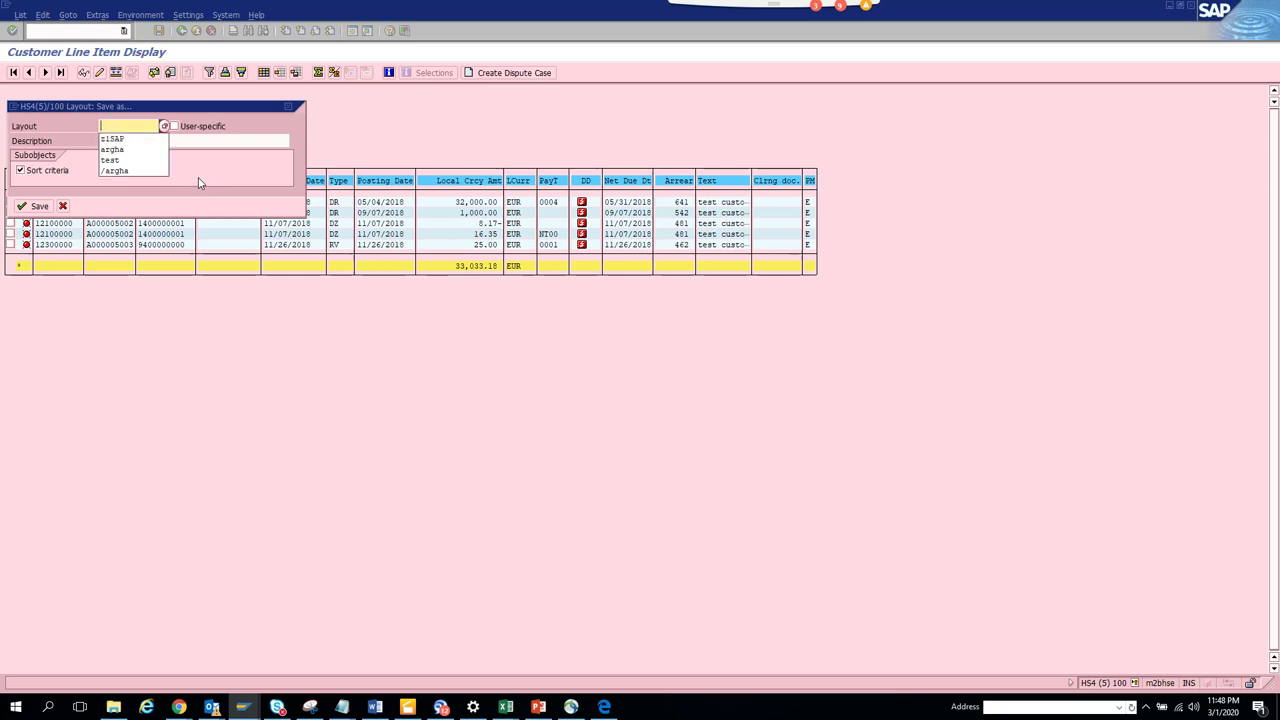
text(ztest)
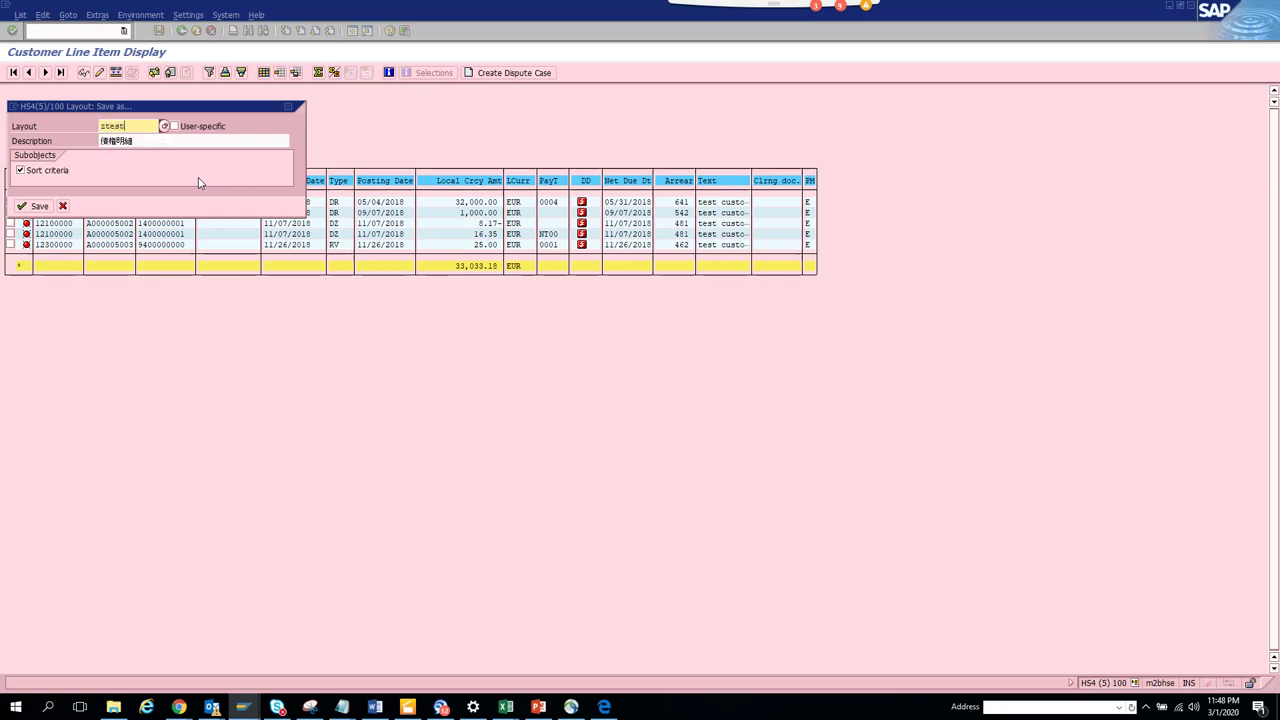
click(39, 206)
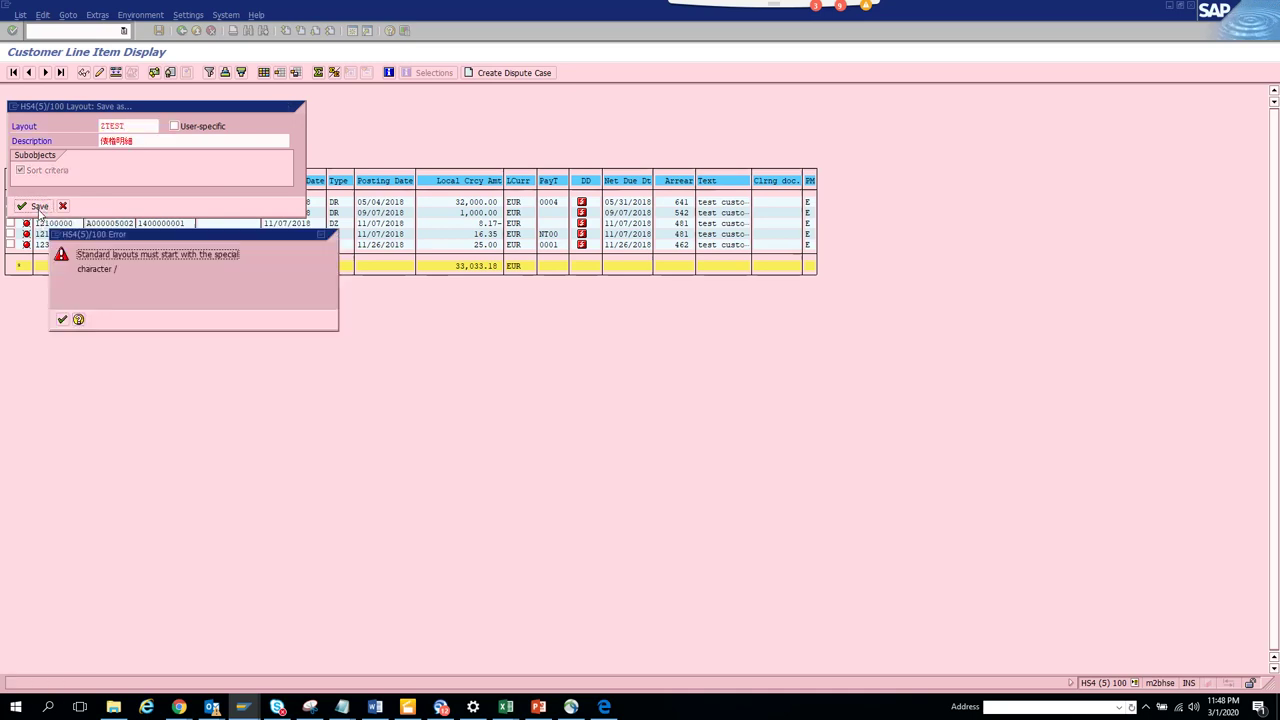
click(62, 319)
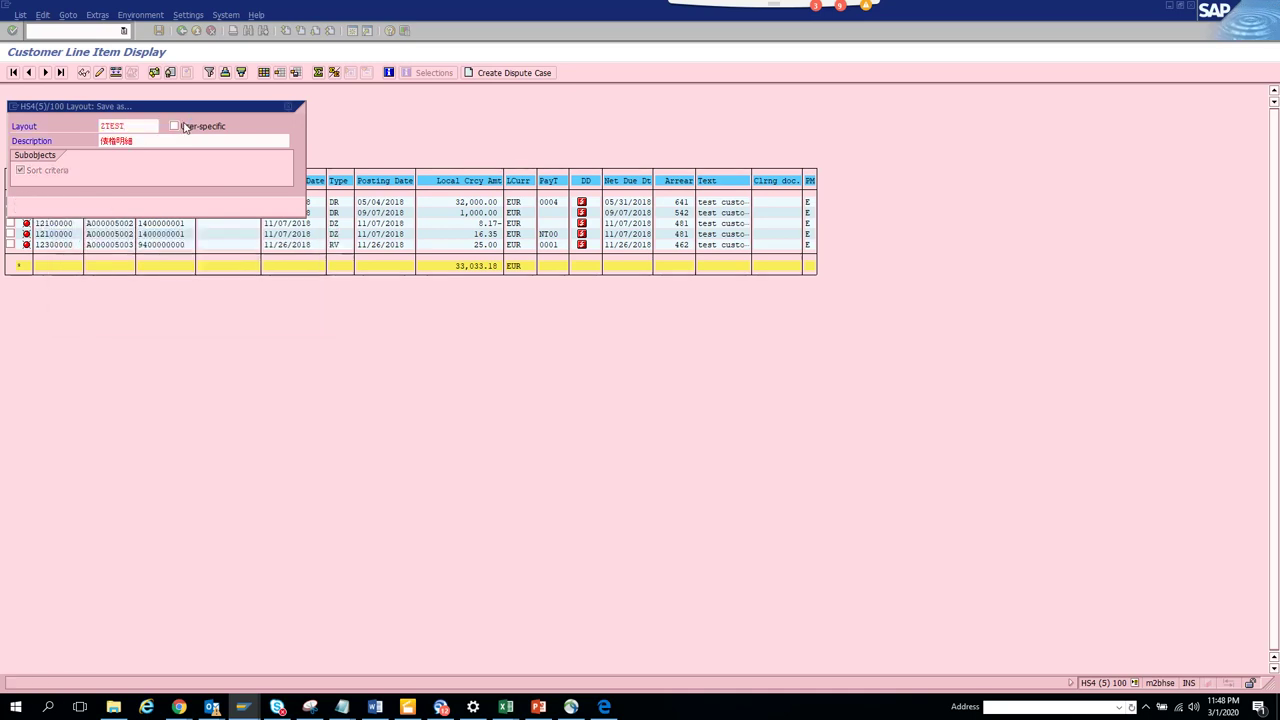
click(176, 126)
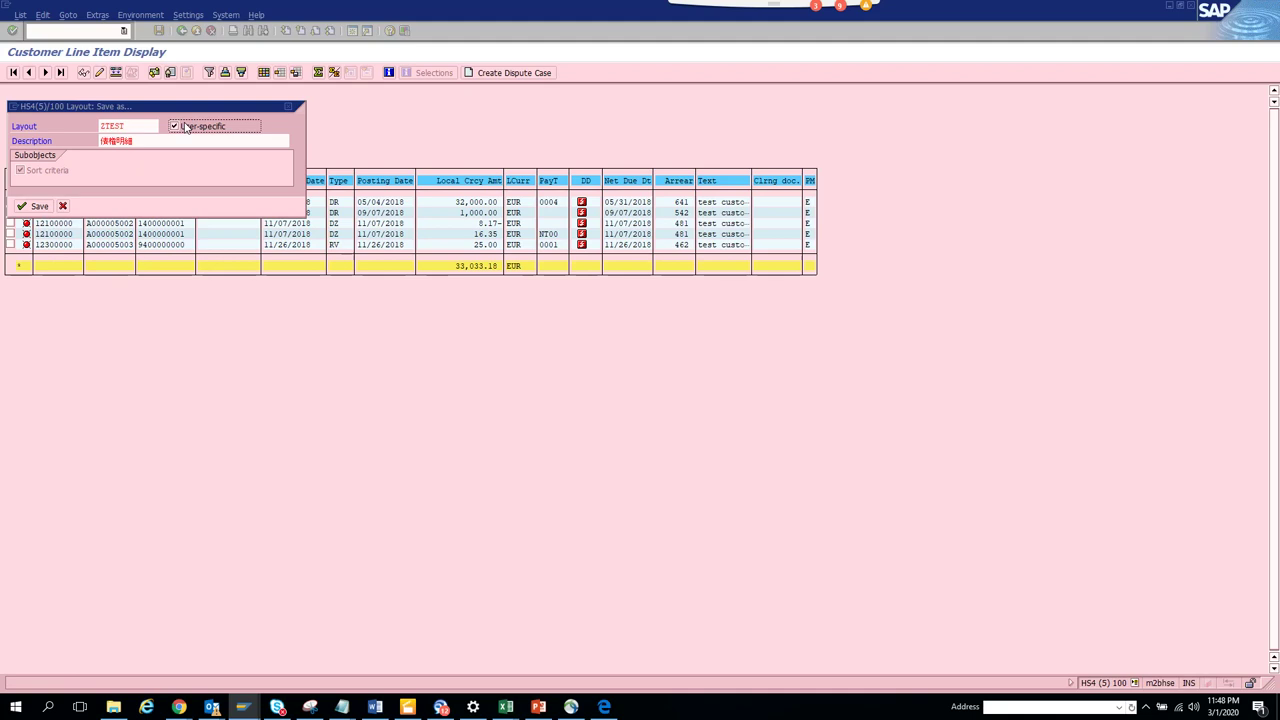
click(34, 207)
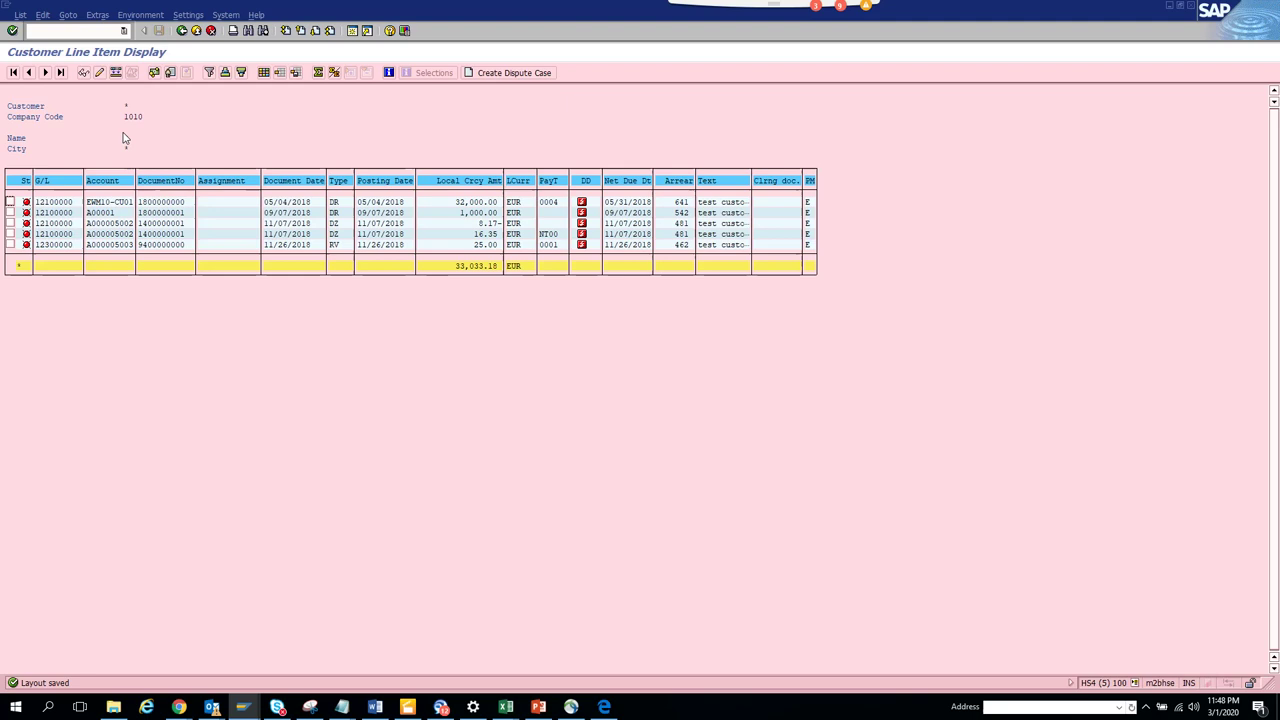
Select all five items and mass-change them to Payment Method T with Text 'test s/4 hana'.
click(50, 14)
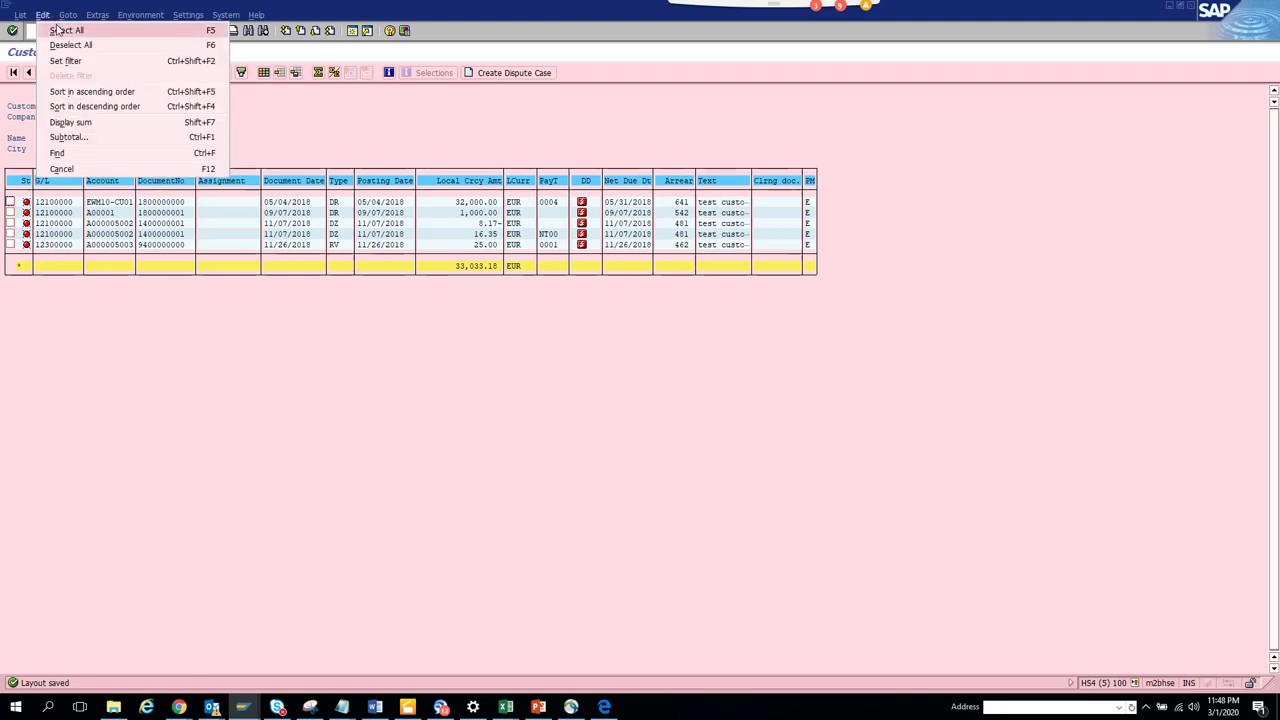
click(57, 28)
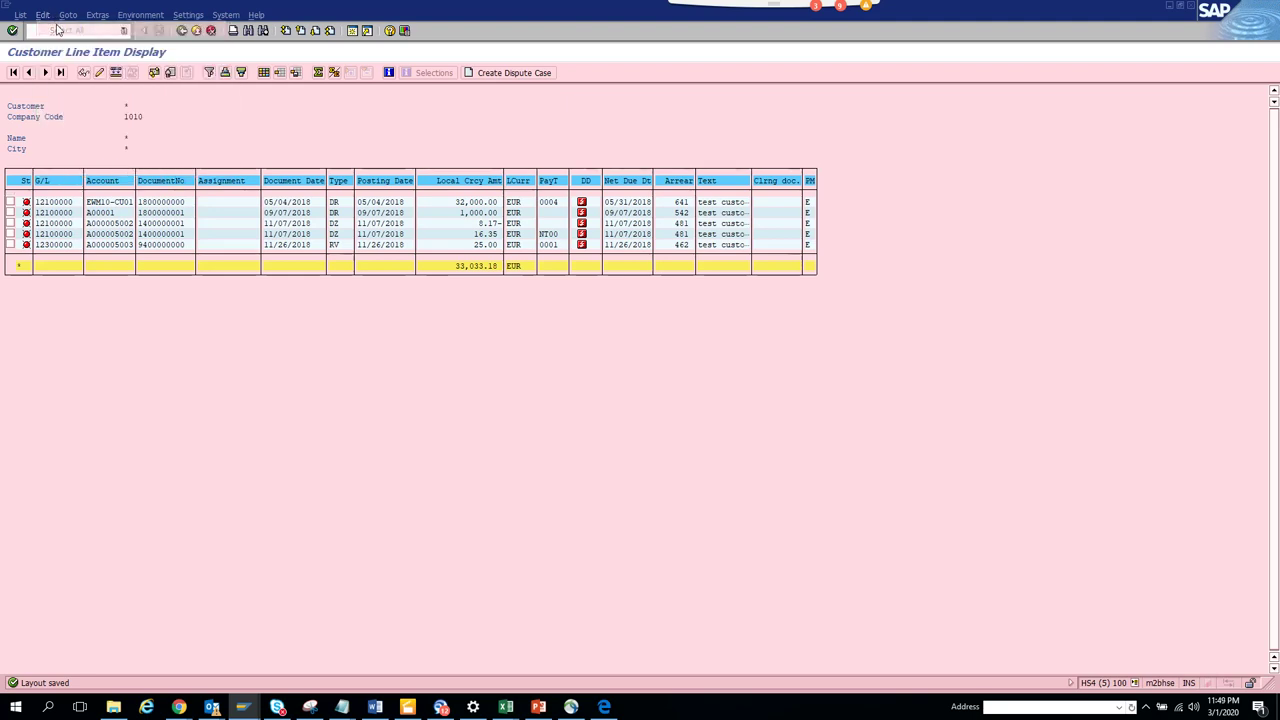
click(115, 73)
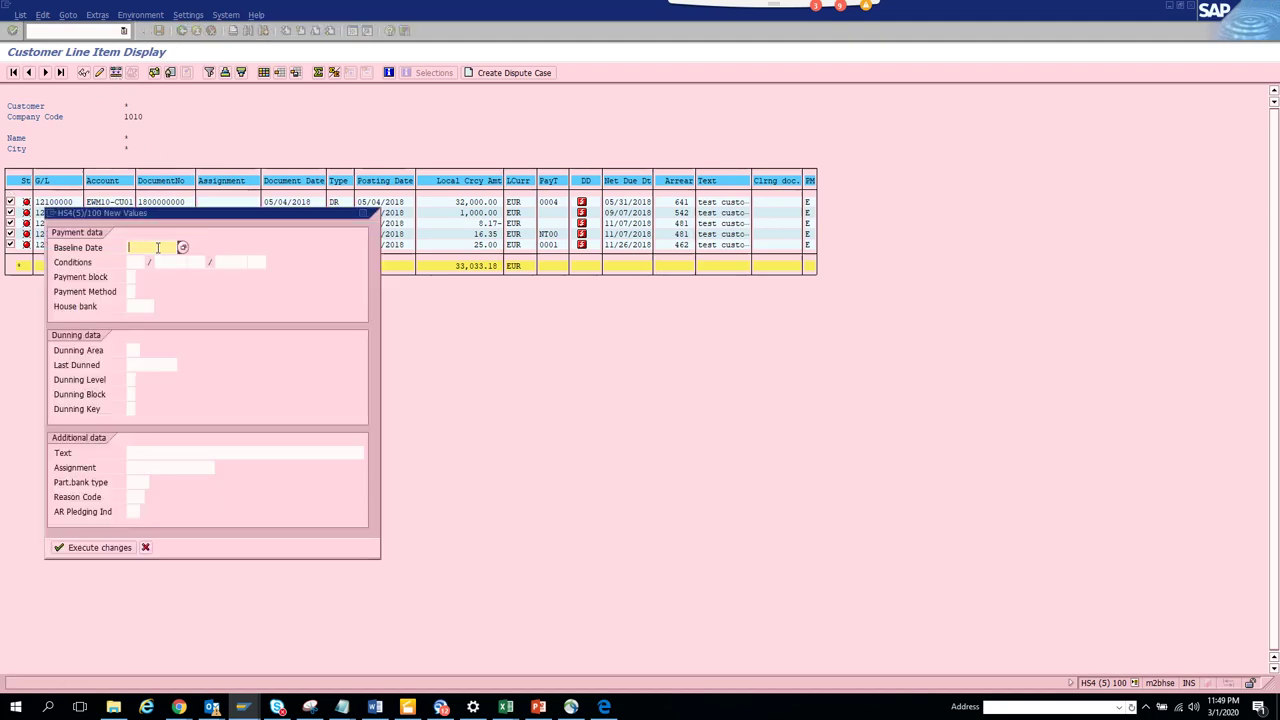
click(165, 454)
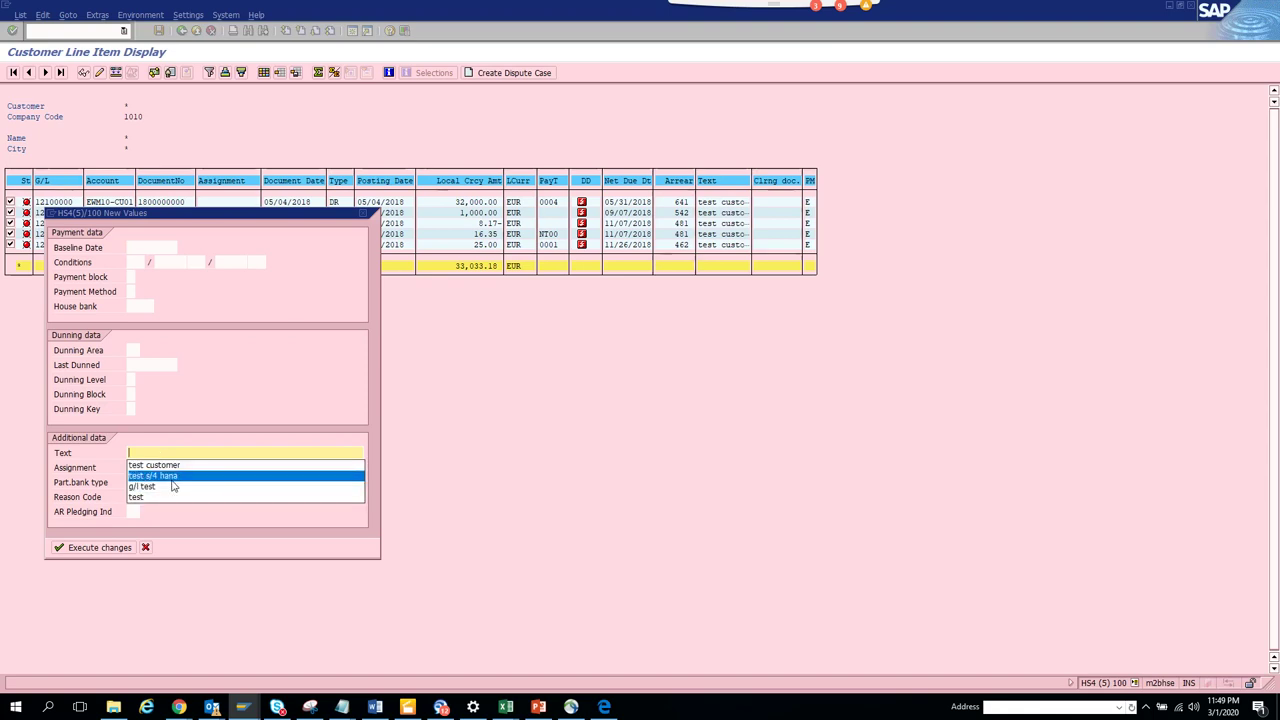
click(168, 477)
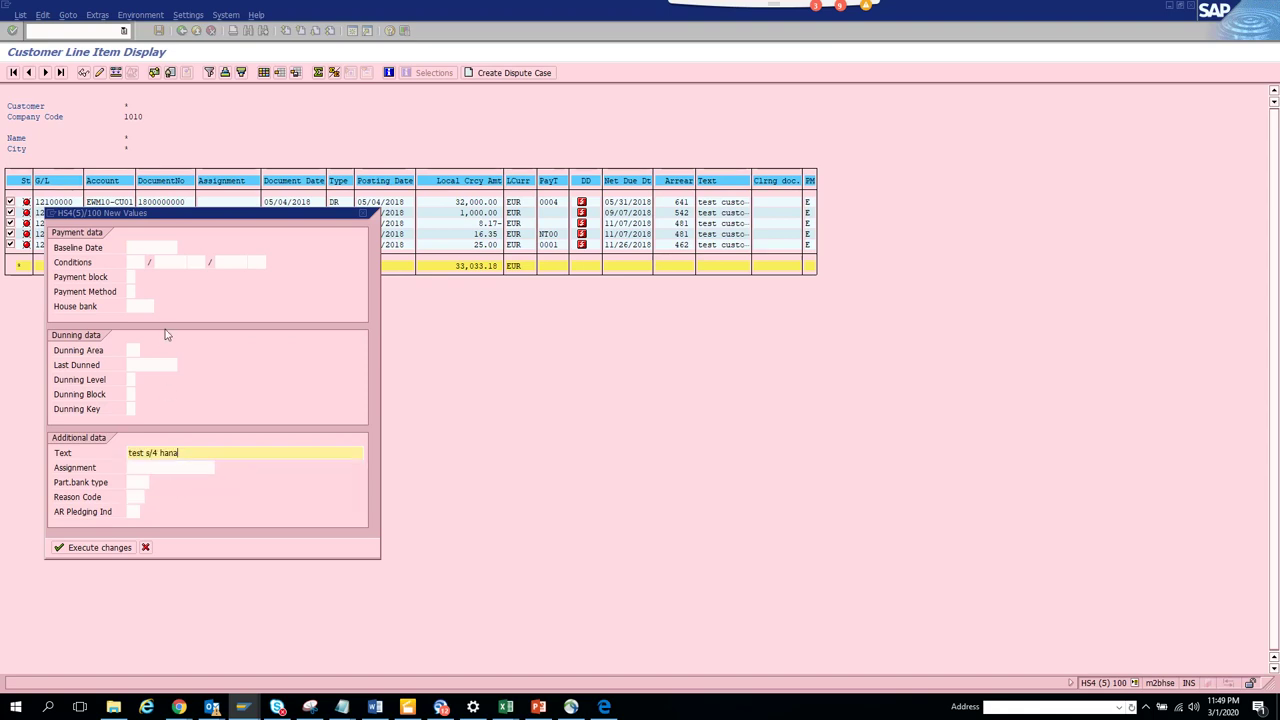
click(133, 291)
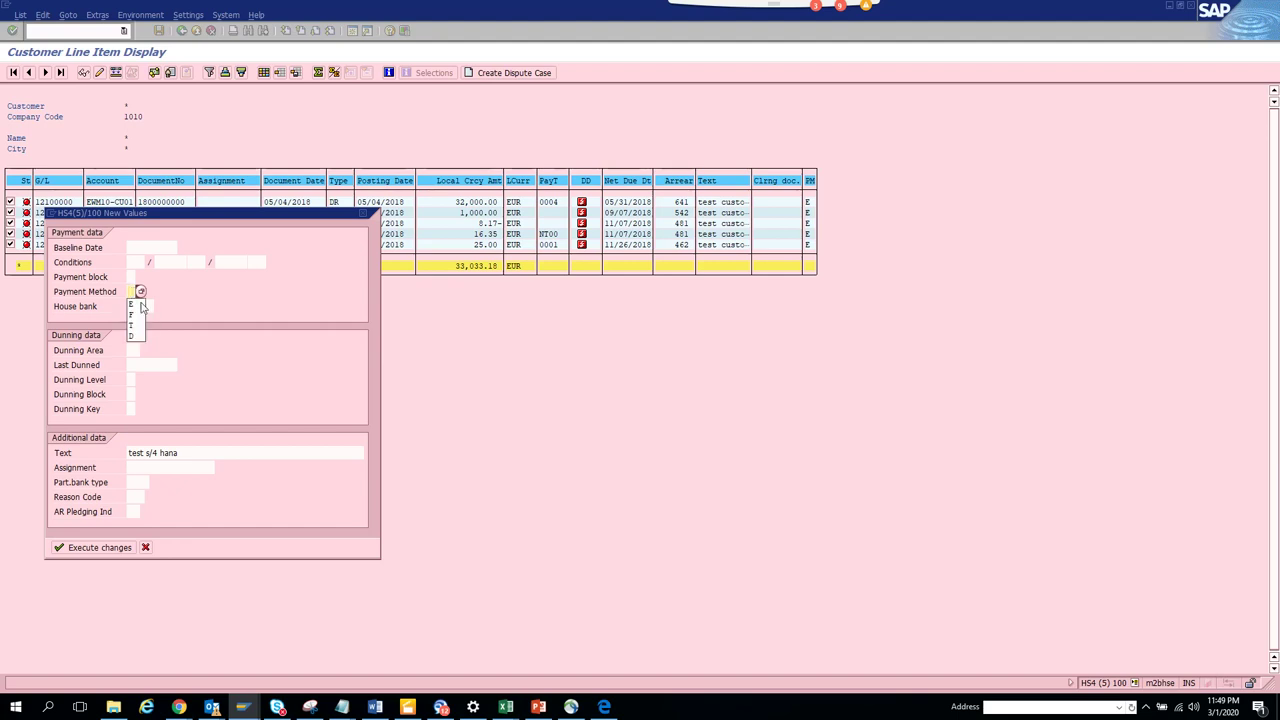
click(138, 325)
click(112, 551)
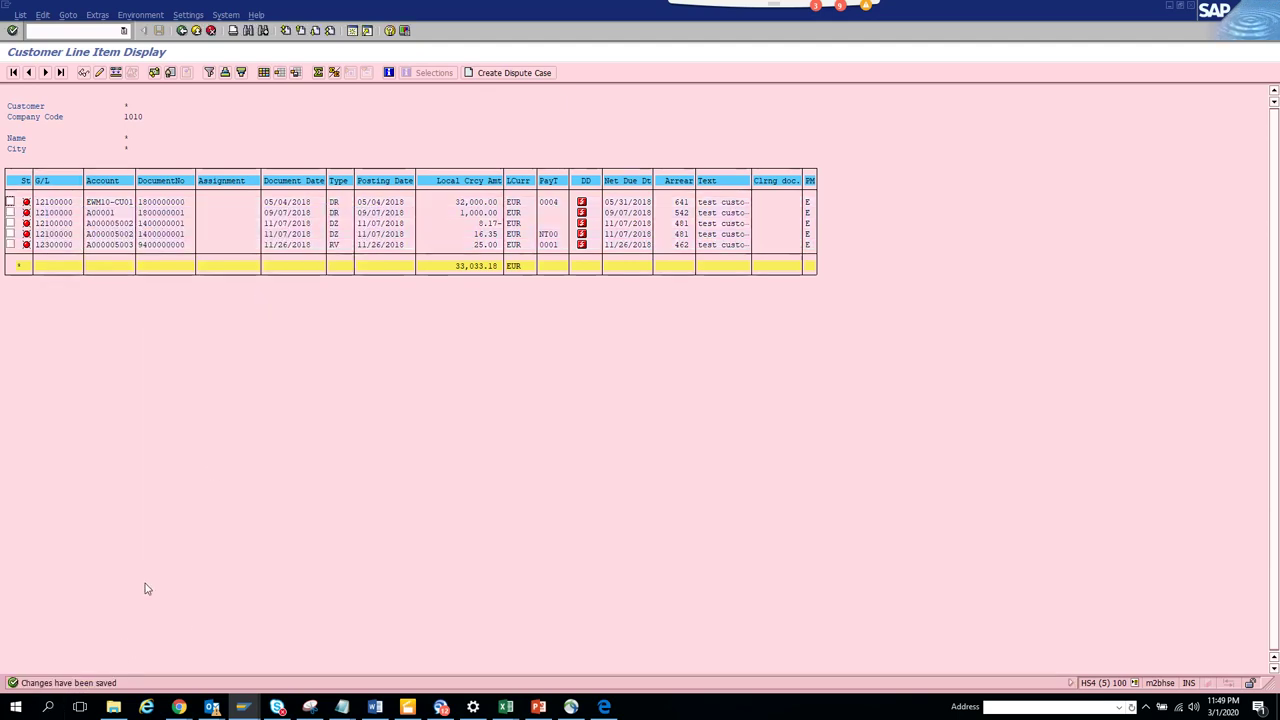
Refresh the list to show Payment Method T and 'test s/4 hana' on all five items, then switch windows.
click(27, 16)
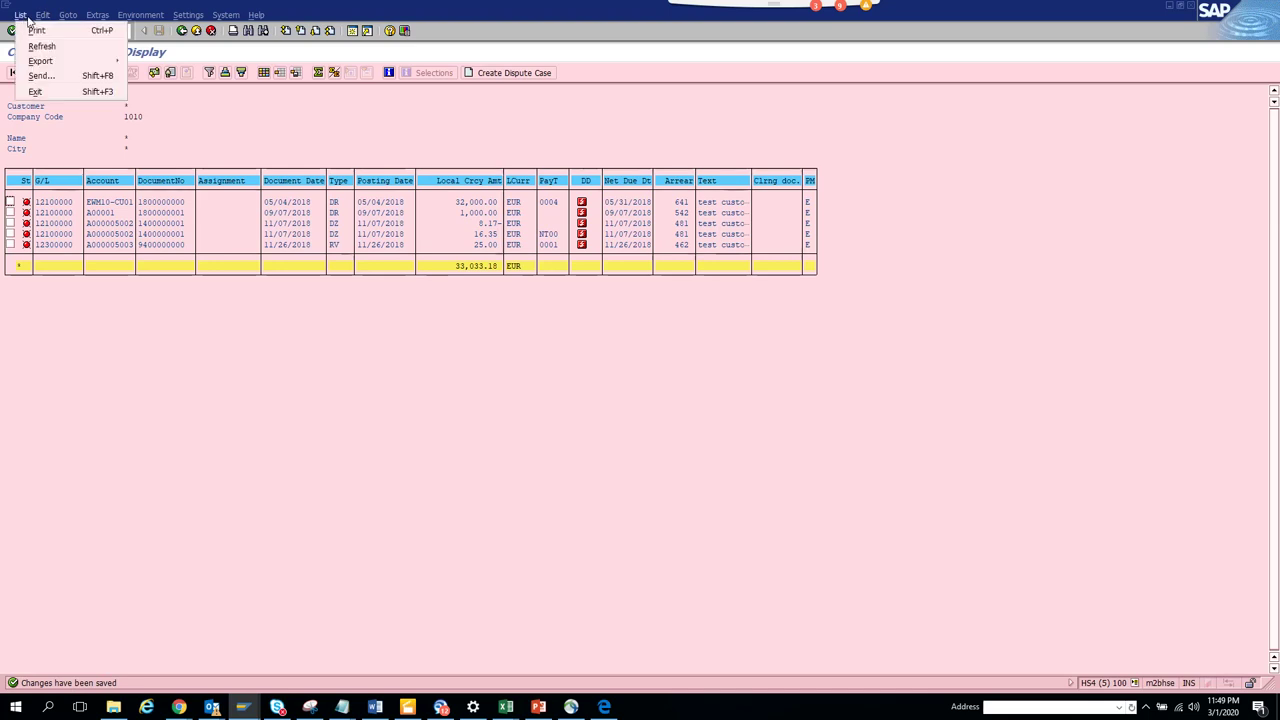
click(40, 46)
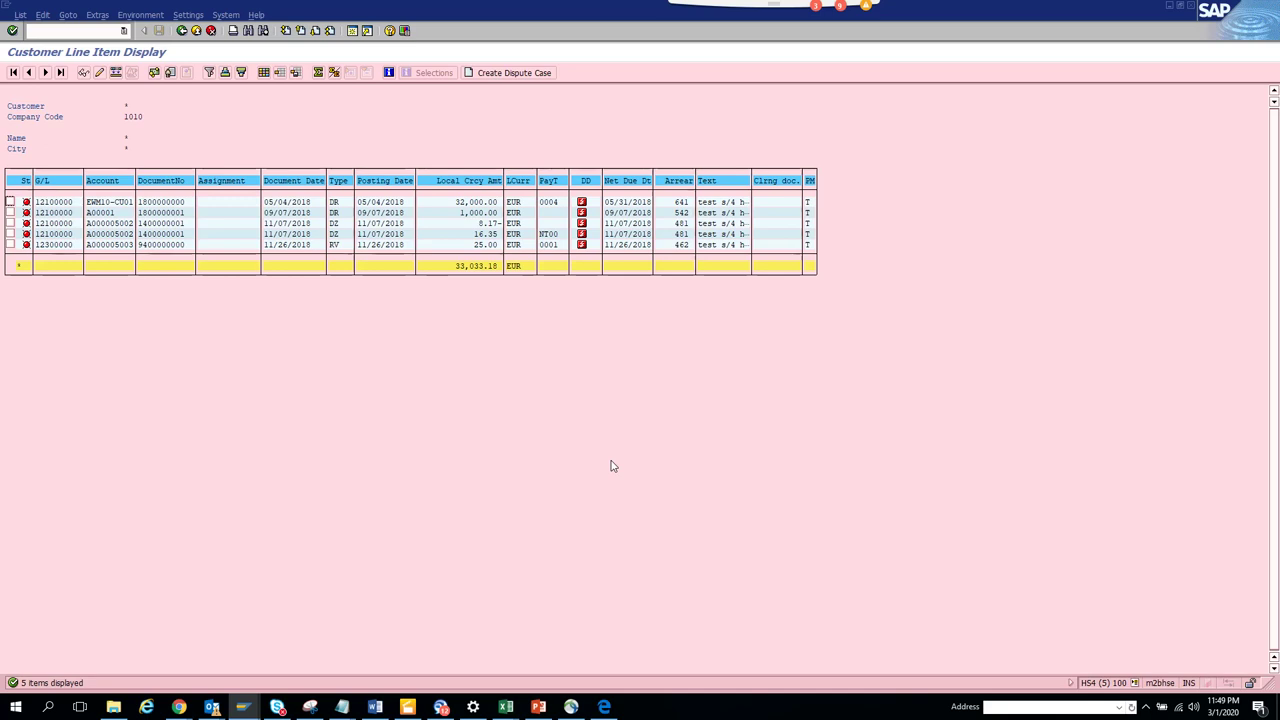
key(alt+Tab)
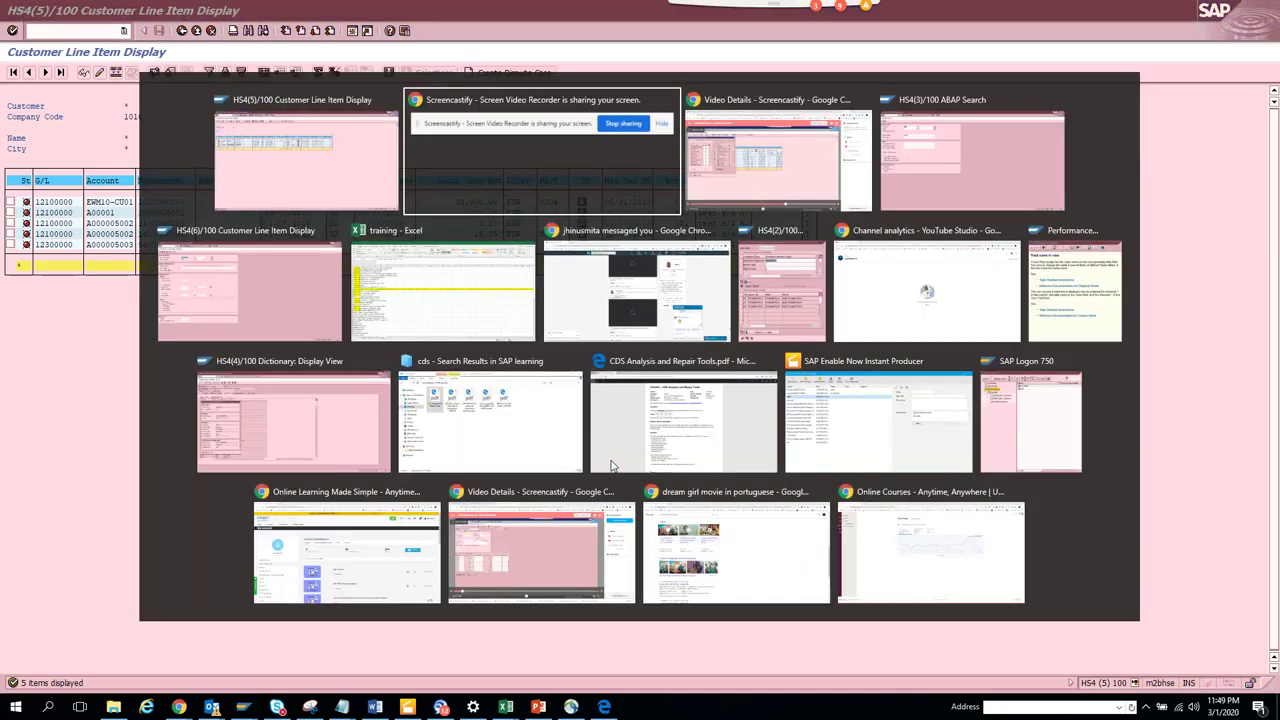